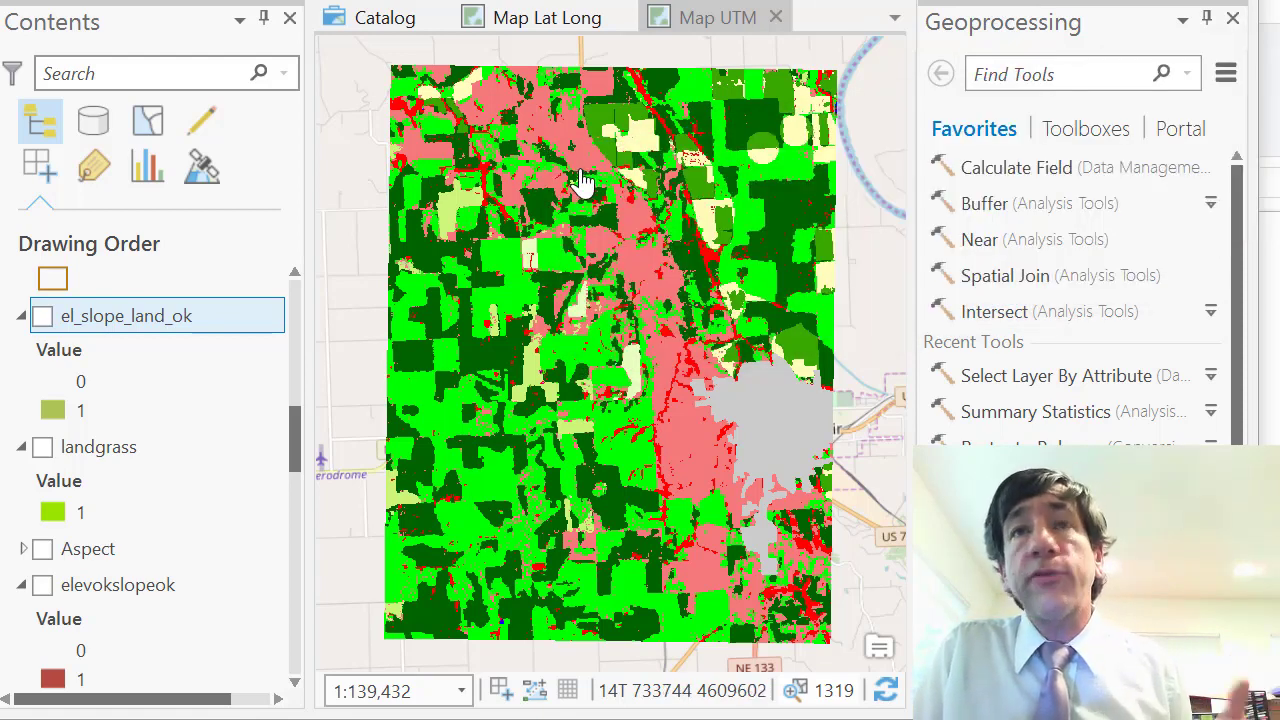
Toggle landgrass on and off to compare it against the map, leaving it hidden
drag(295, 440, 285, 507)
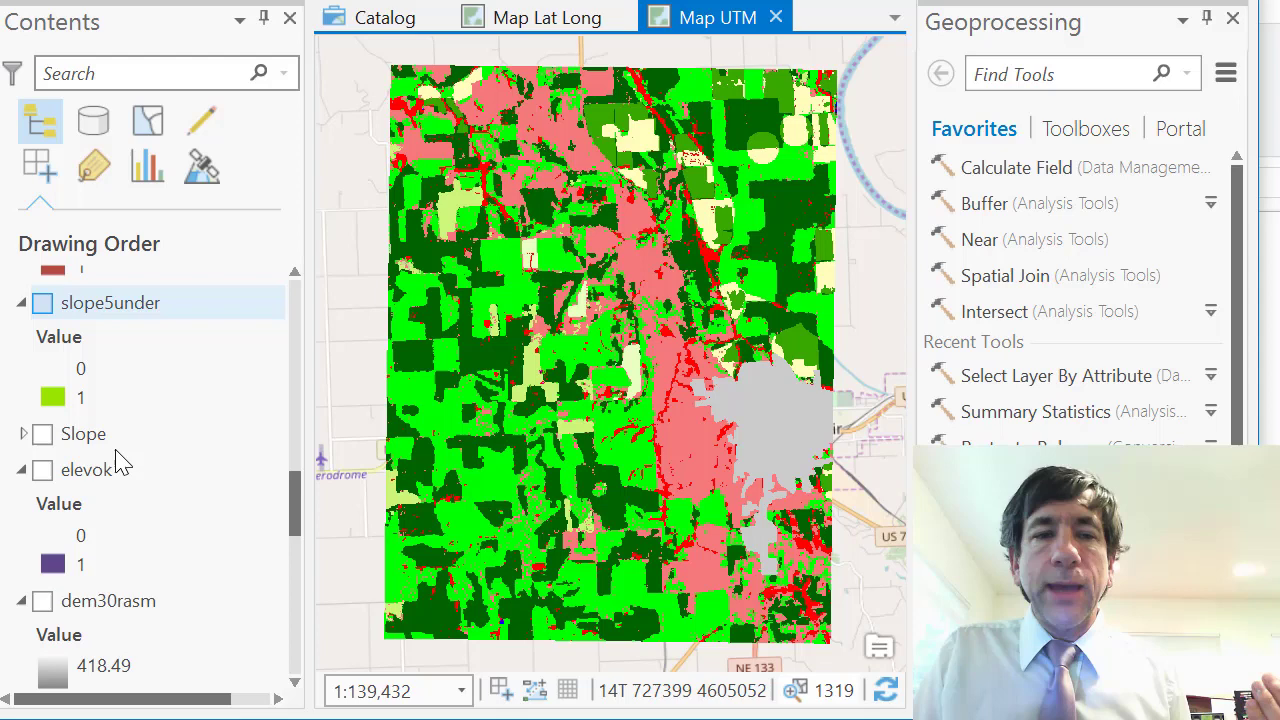
scroll(171, 563, down, 1)
scroll(171, 560, down, 2)
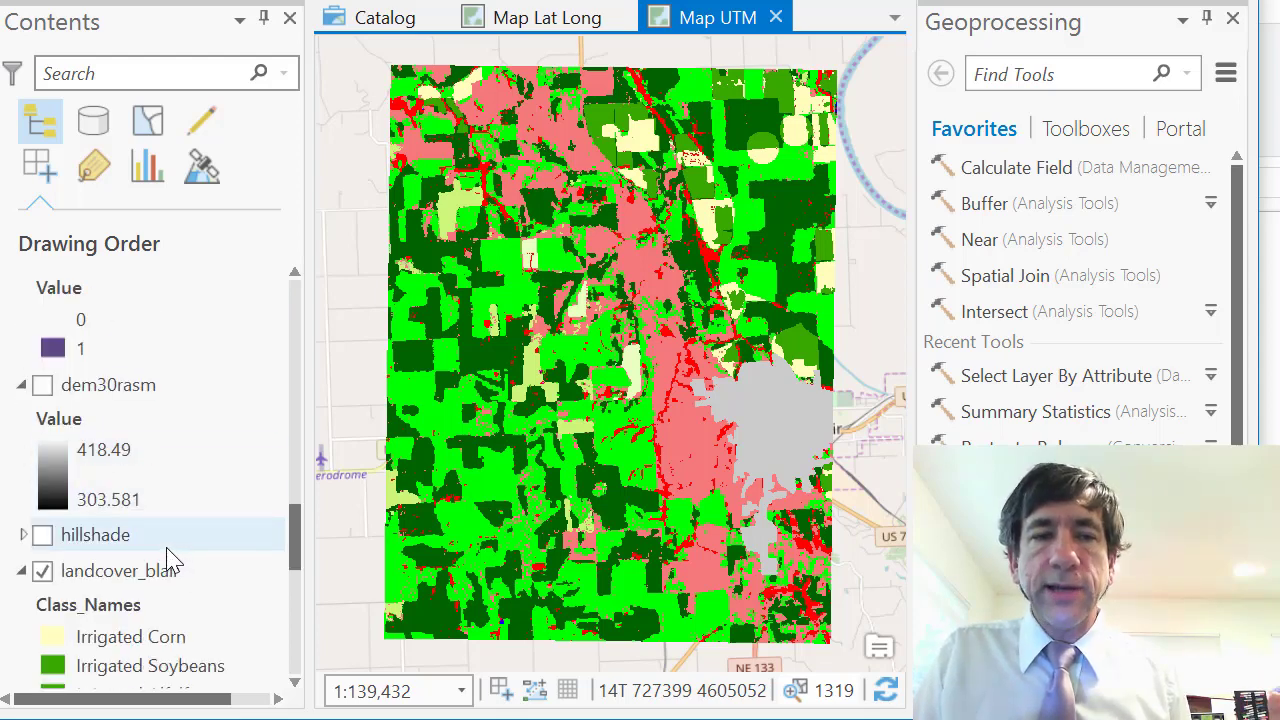
scroll(171, 557, up, 5)
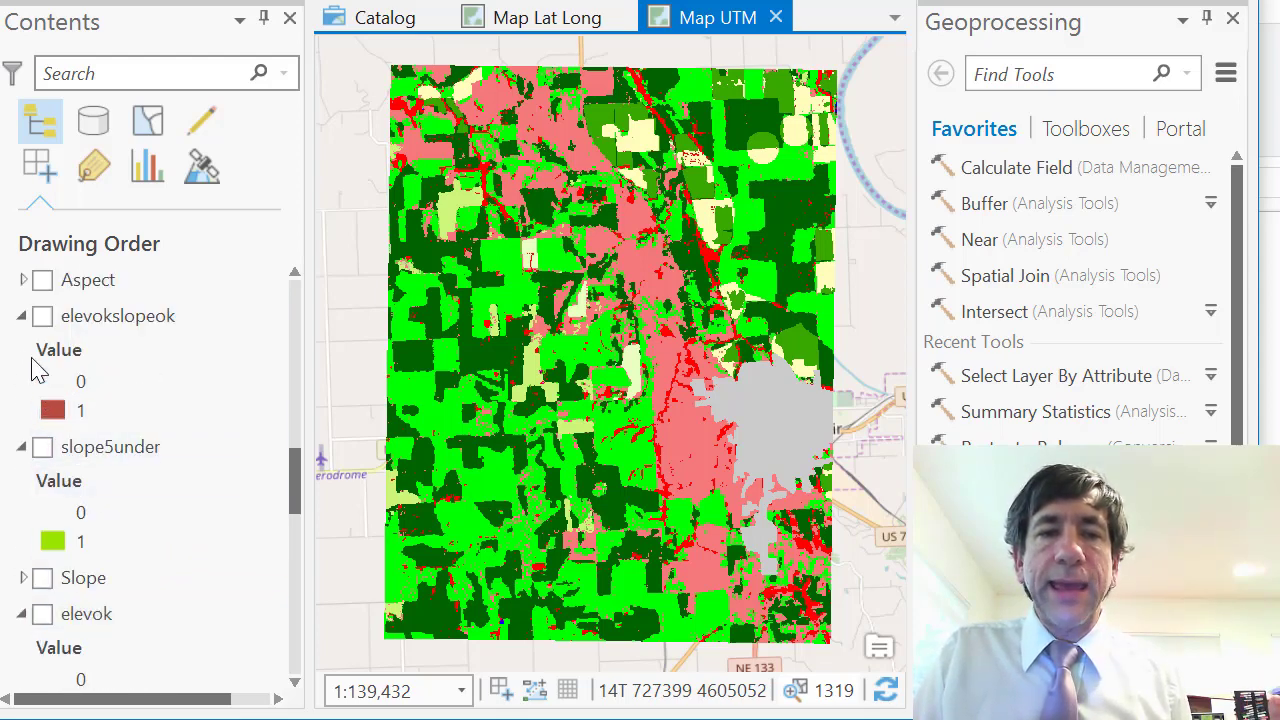
scroll(35, 368, up, 1)
scroll(35, 368, up, 1)
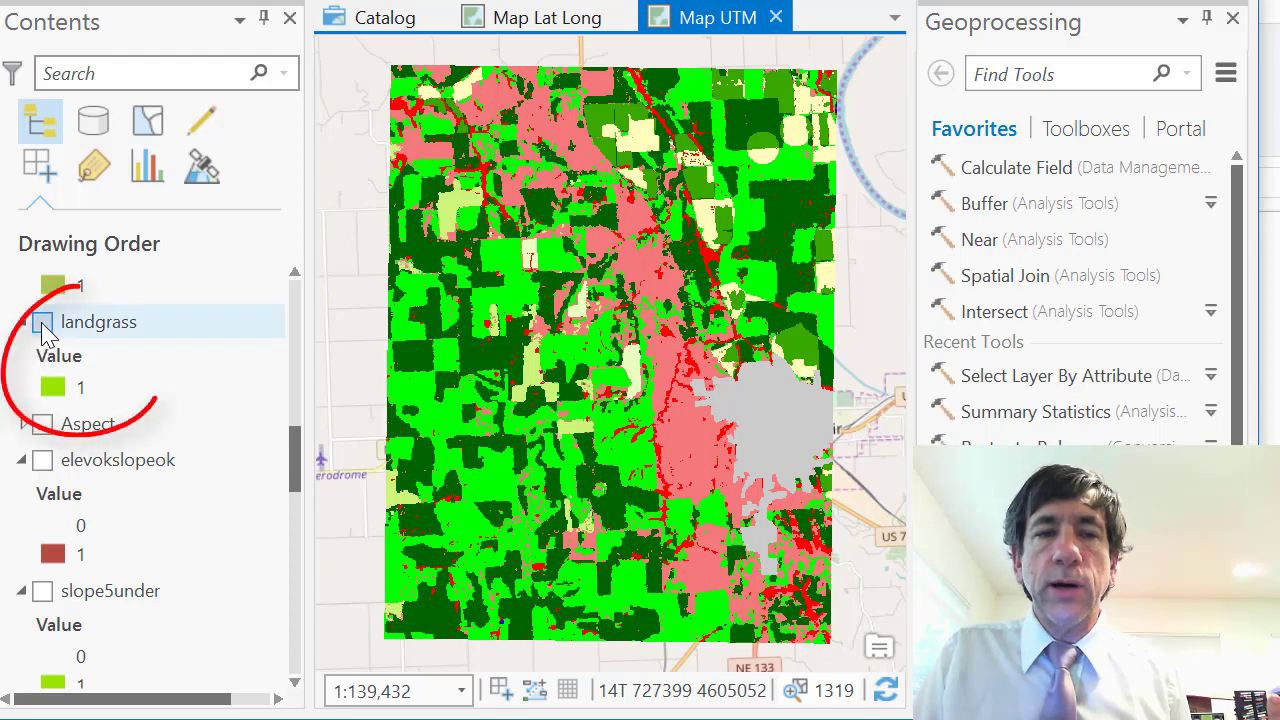
click(42, 322)
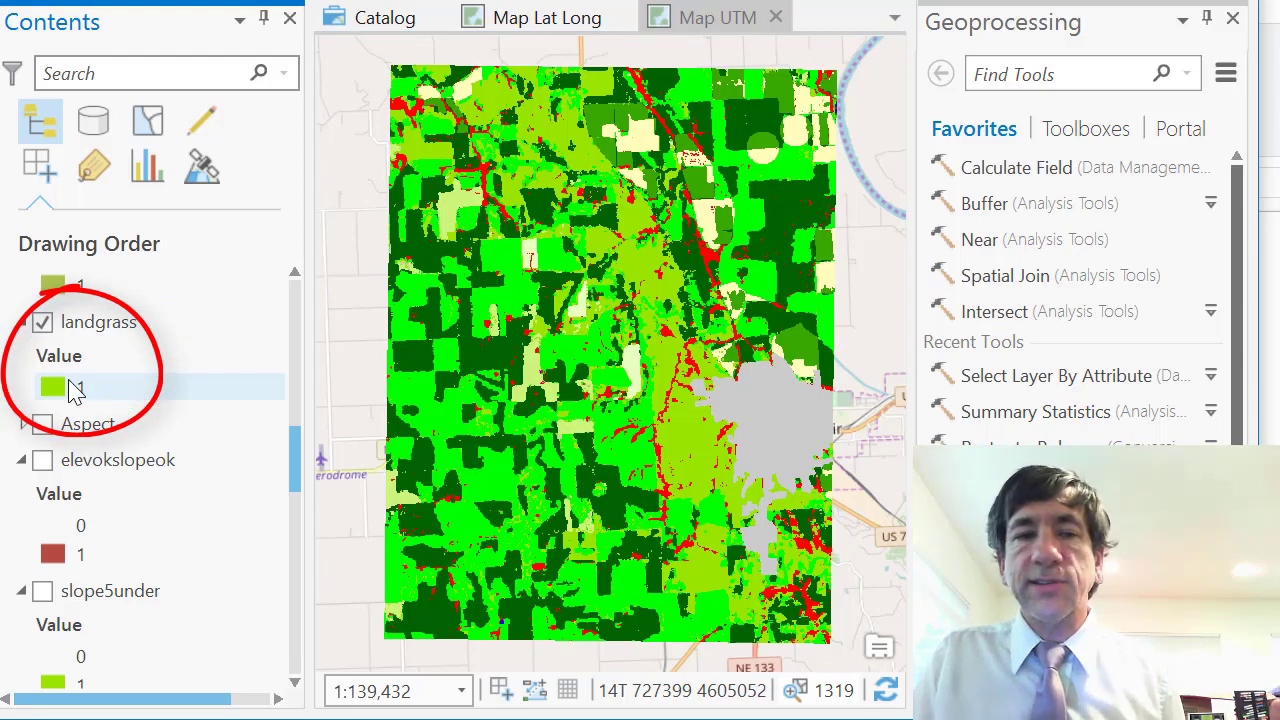
click(42, 322)
click(42, 322)
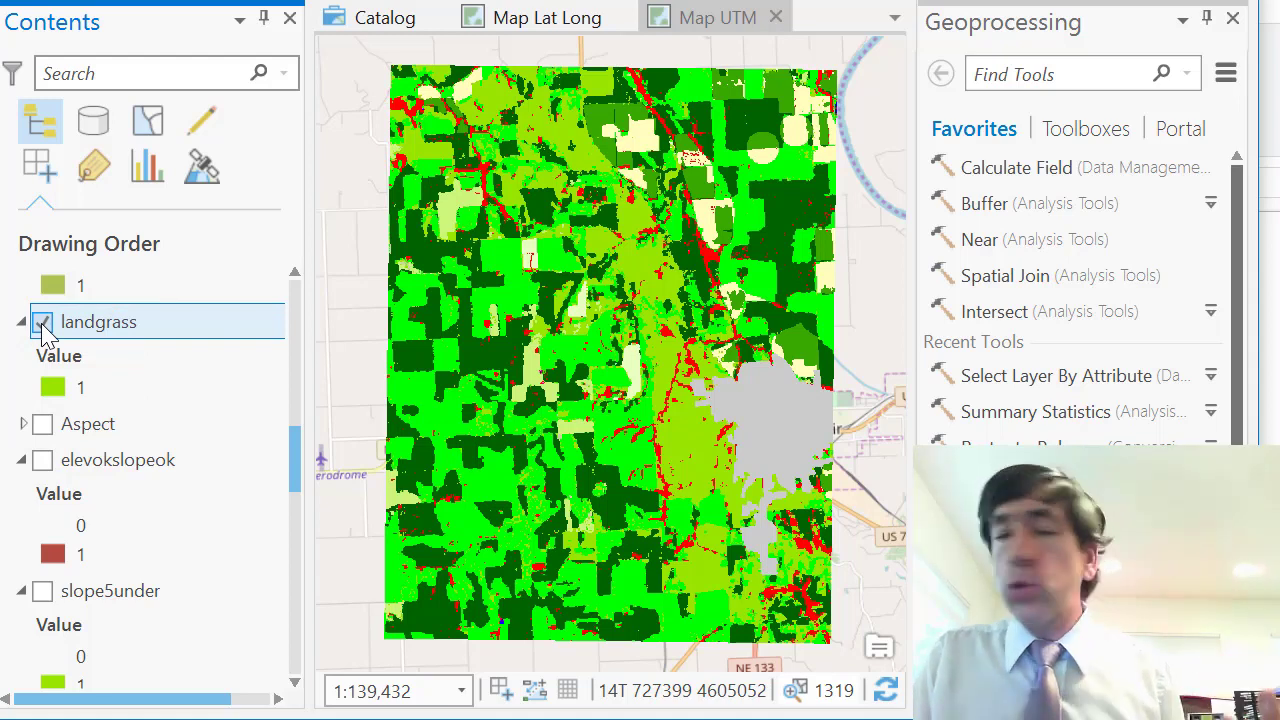
click(43, 323)
Show dem30rasm, hide landcover_blair, and turn on elevok over the elevation surface
scroll(55, 572, down, 5)
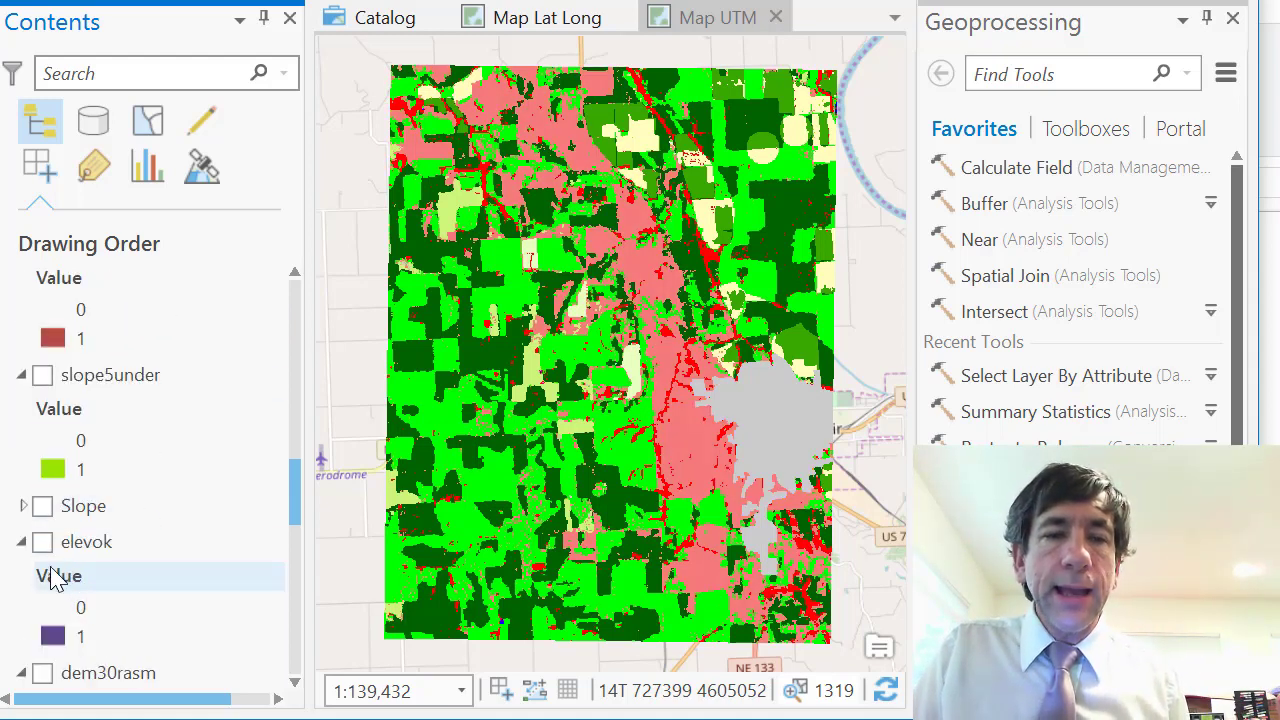
click(42, 456)
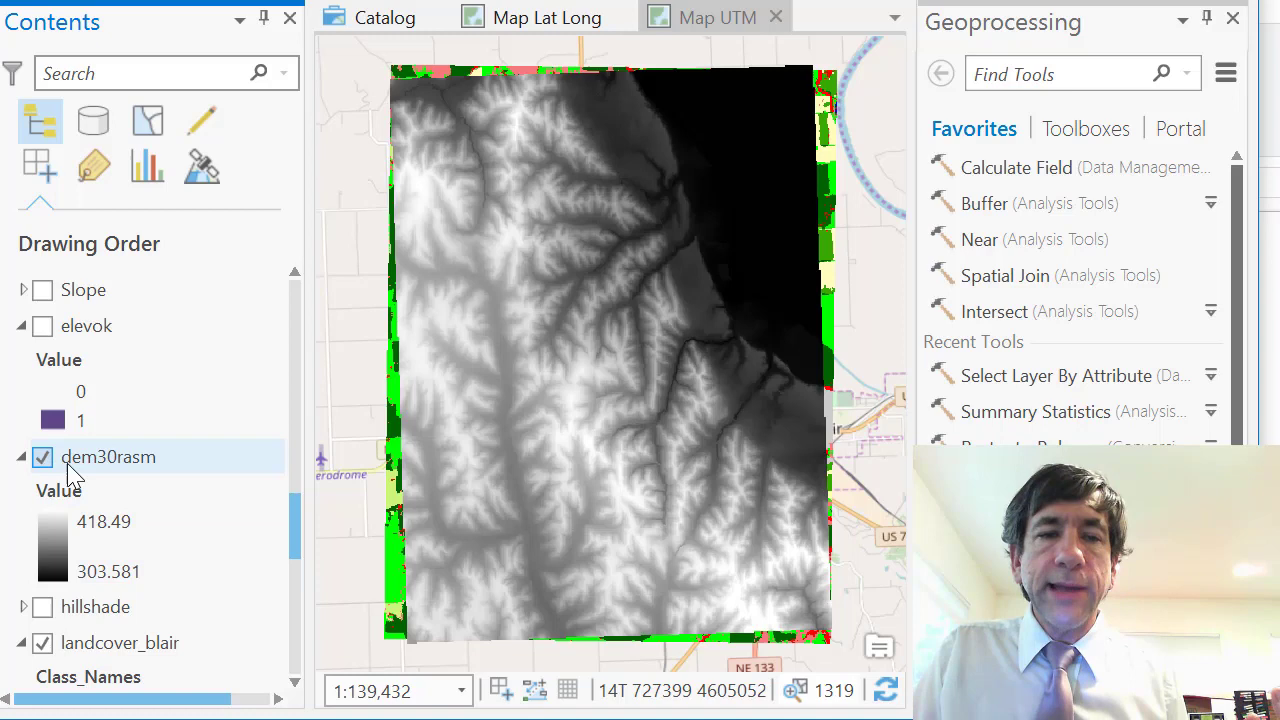
scroll(70, 470, up, 5)
scroll(72, 478, up, 2)
scroll(72, 478, down, 7)
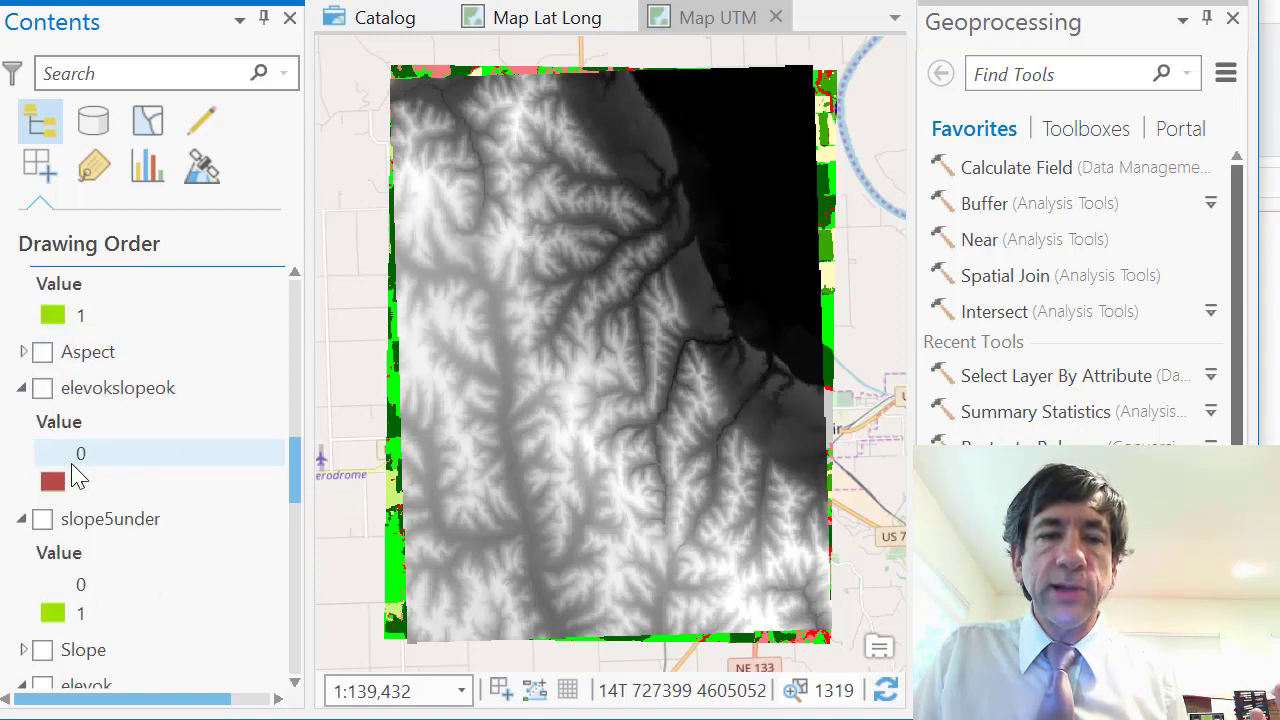
click(42, 427)
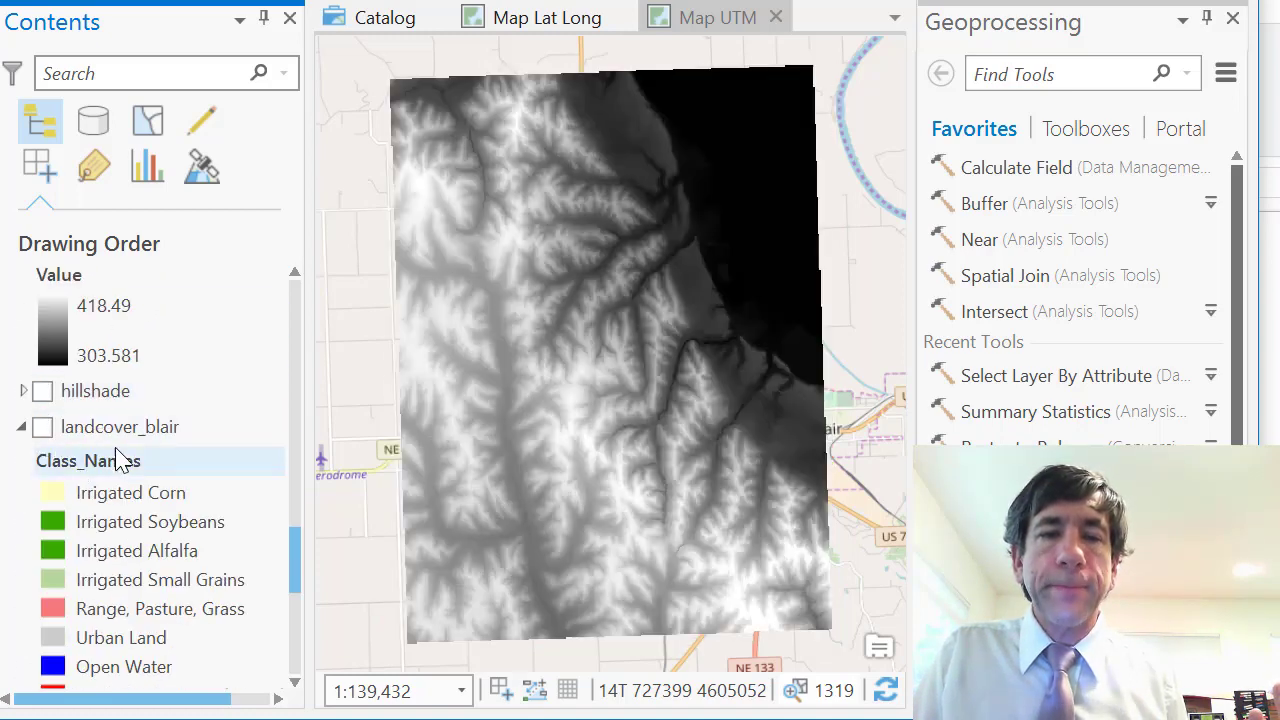
scroll(116, 455, up, 3)
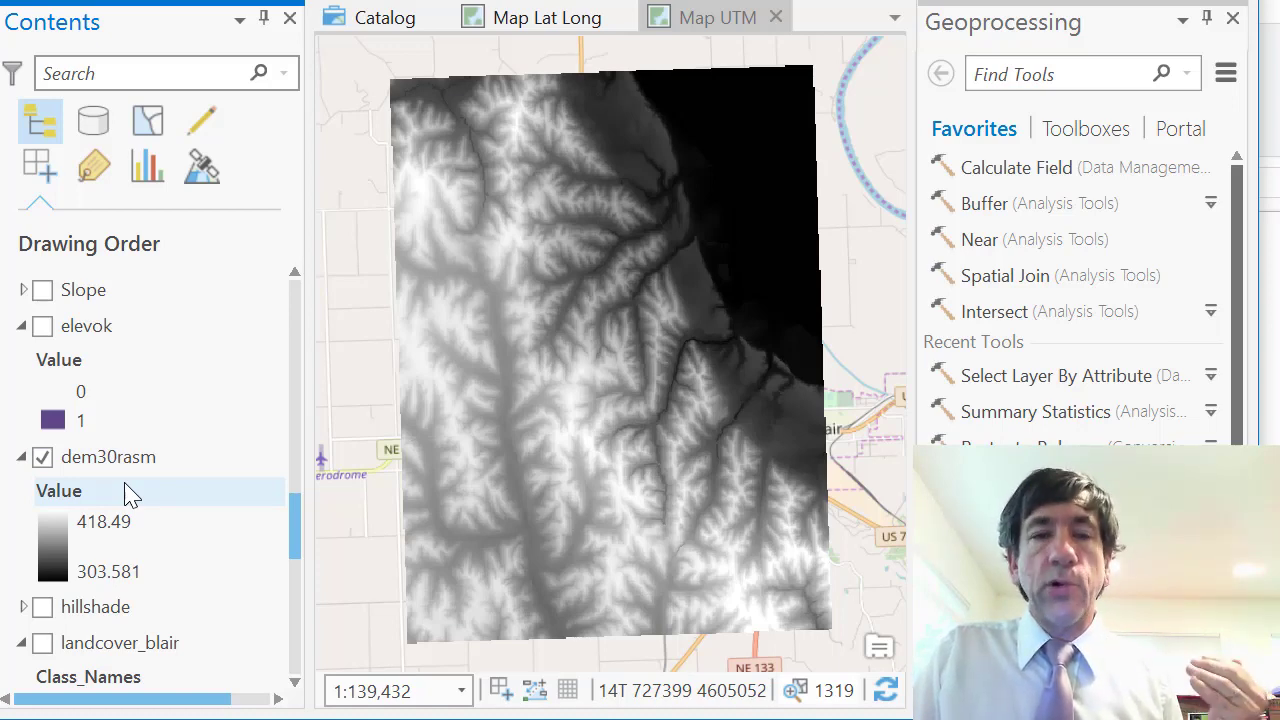
click(41, 330)
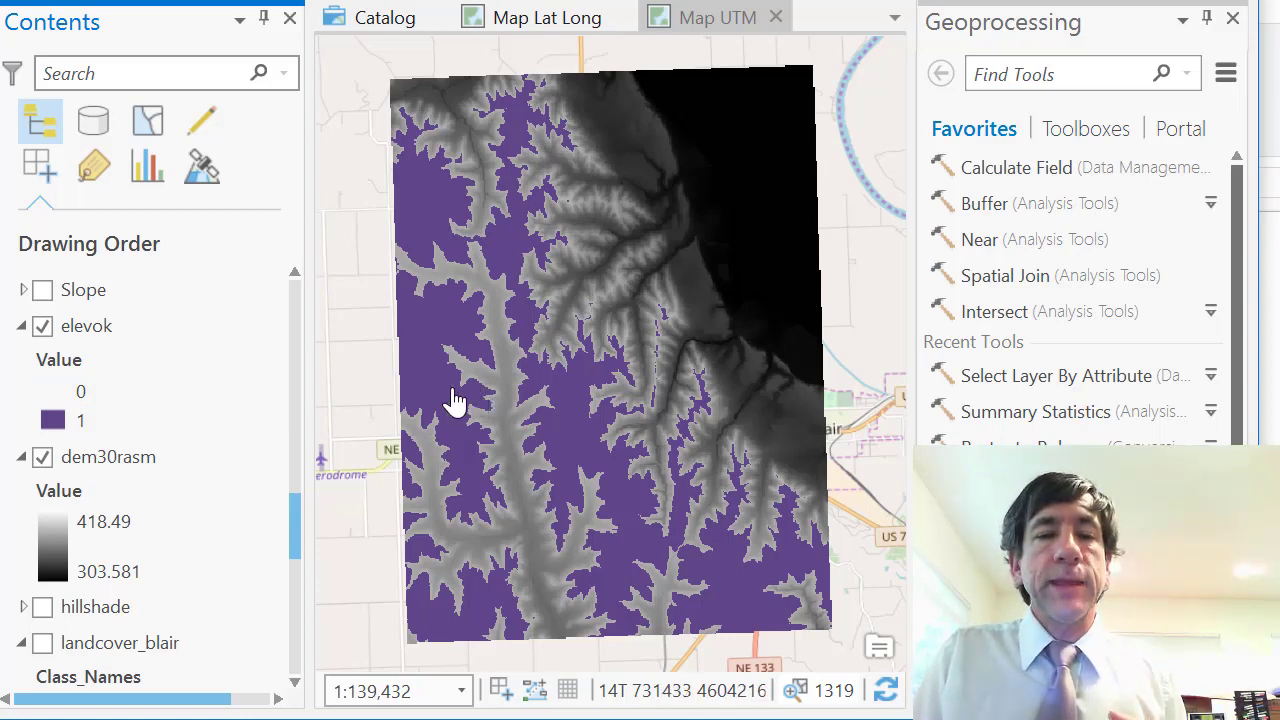
Display the Slope raster with slope5under over it, toggling slope5under to compare
scroll(105, 410, up, 2)
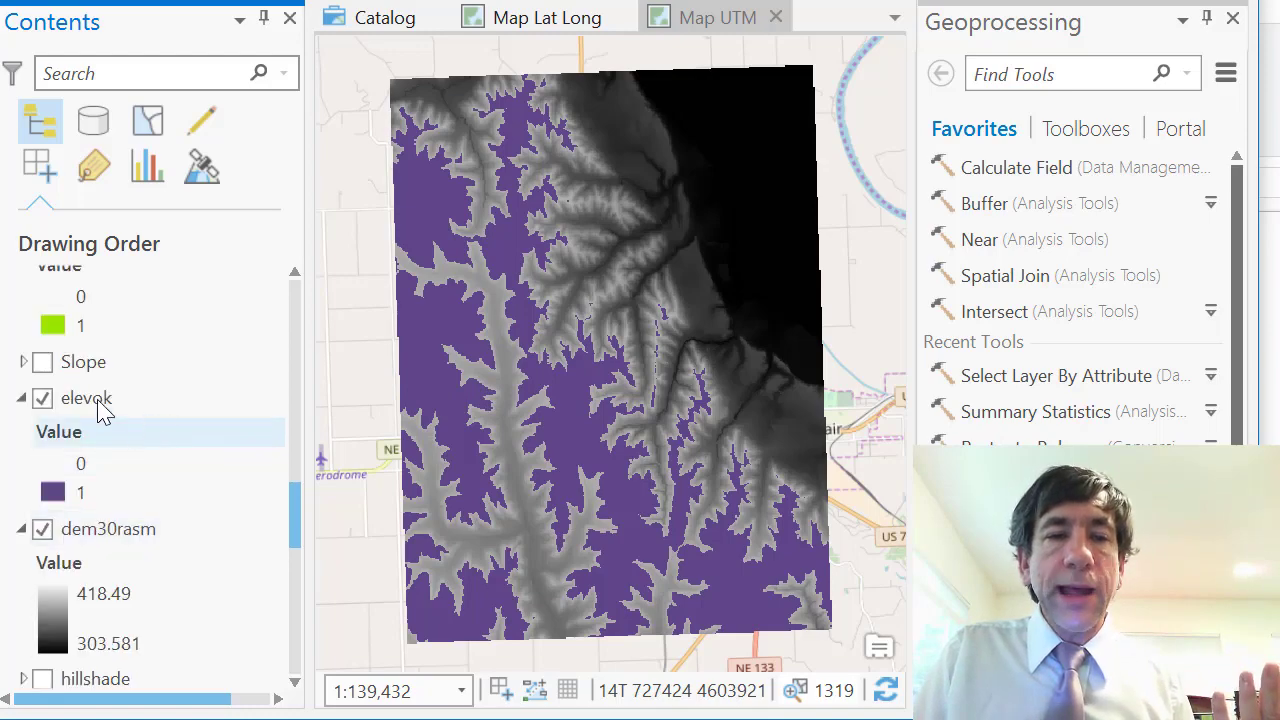
click(42, 362)
scroll(85, 400, up, 4)
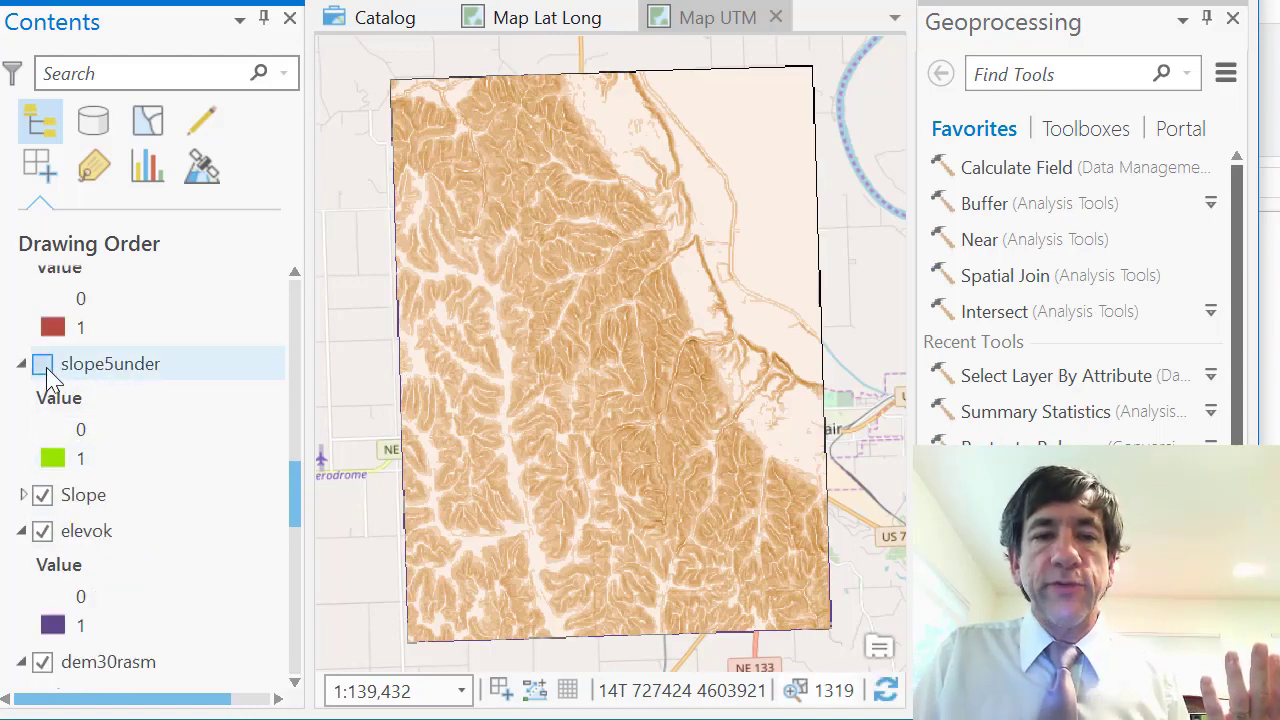
click(43, 364)
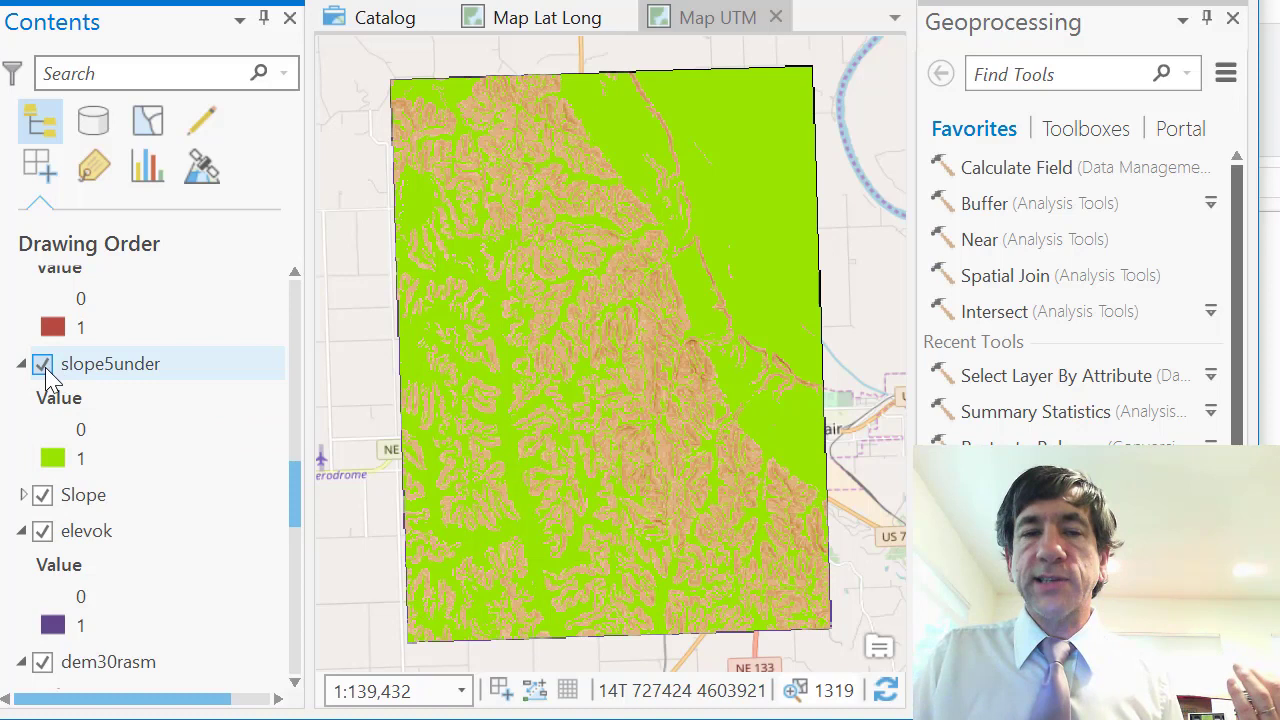
click(43, 364)
click(43, 364)
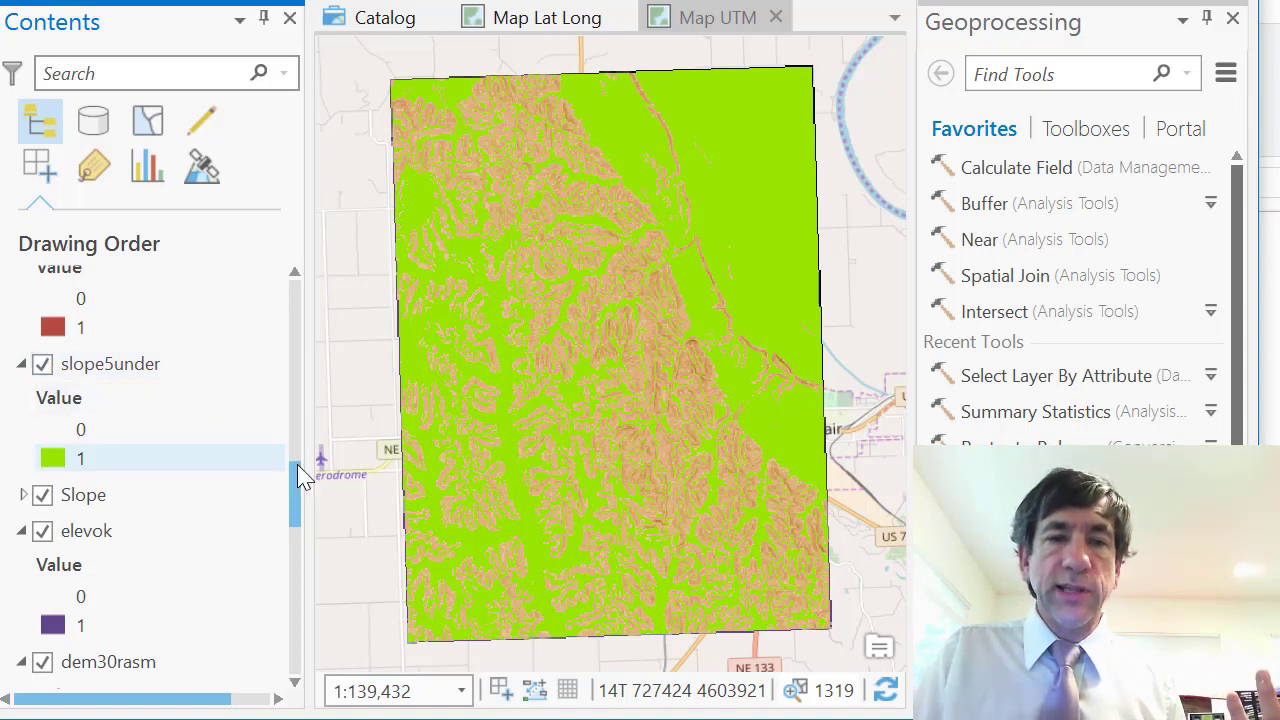
Turn on elevokslopeok to show the suitable elevation-and-slope areas in red
scroll(297, 455, up, 4)
scroll(297, 452, up, 3)
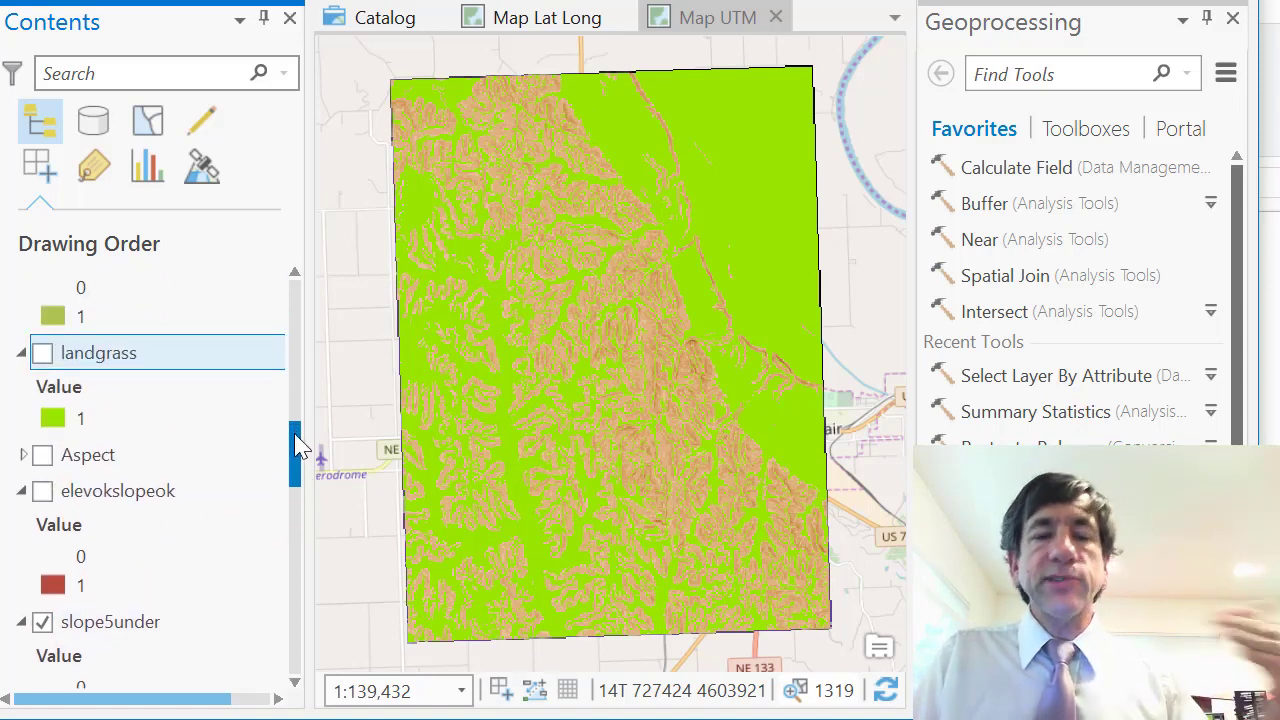
scroll(300, 448, down, 1)
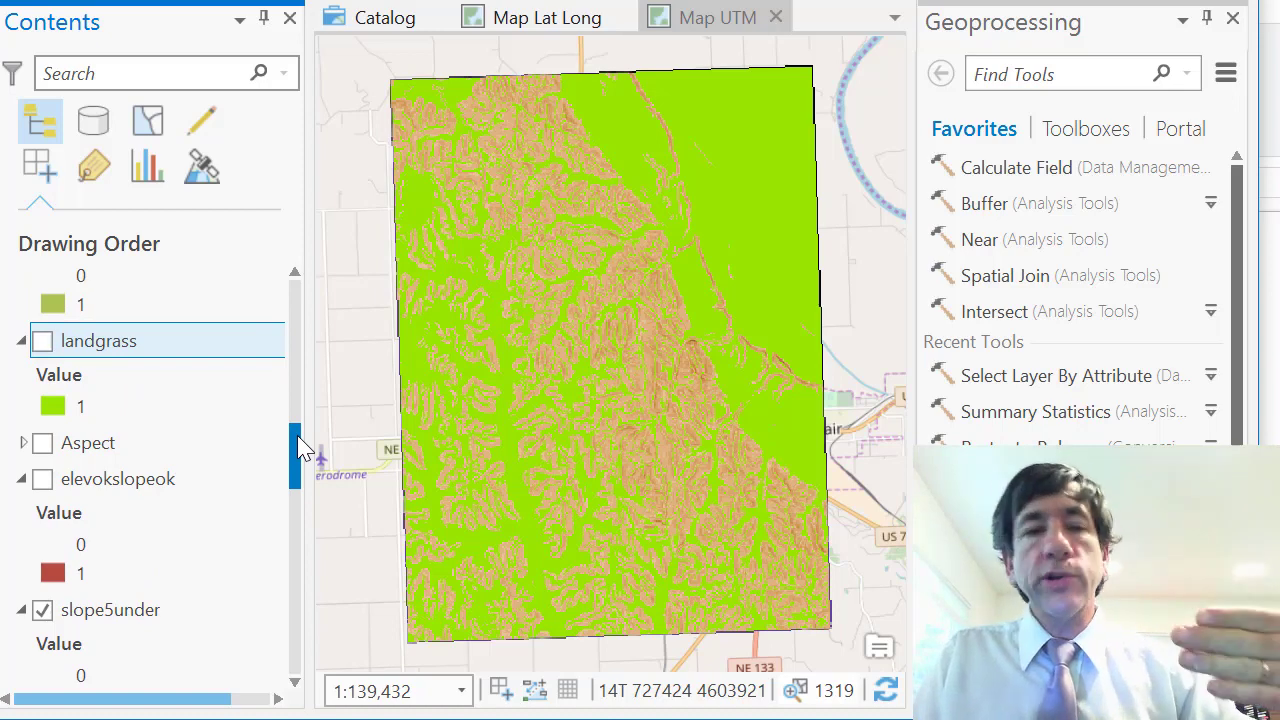
click(43, 480)
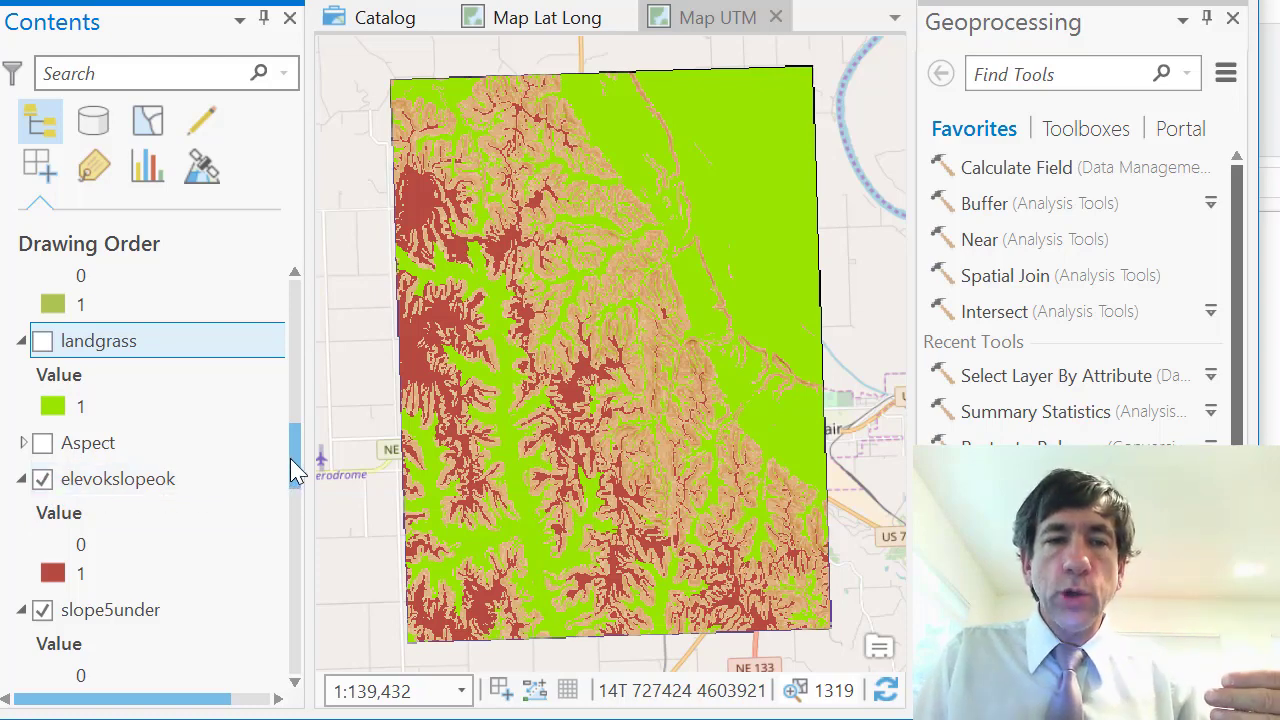
drag(291, 469, 291, 420)
Turn on el_slope_land_ok, el_slope_land_ok_vec and final_sites, then zoom to the final_sites layer
click(42, 552)
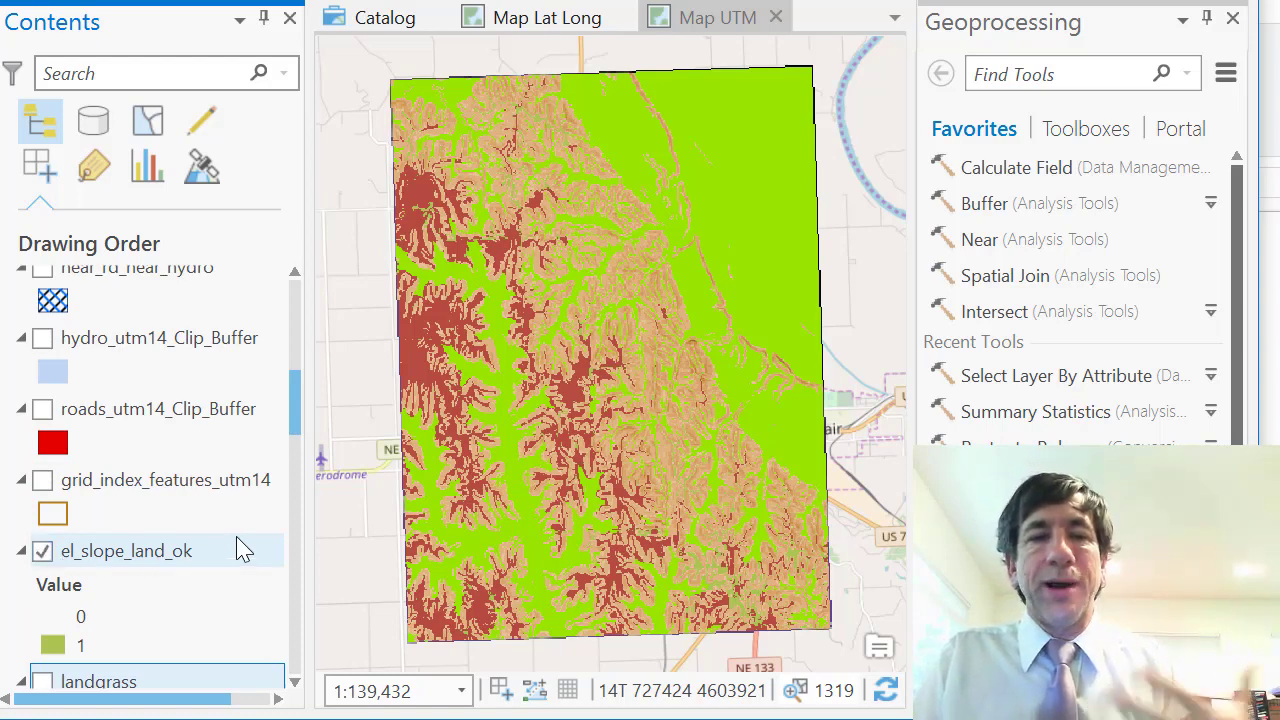
drag(296, 422, 294, 374)
click(42, 377)
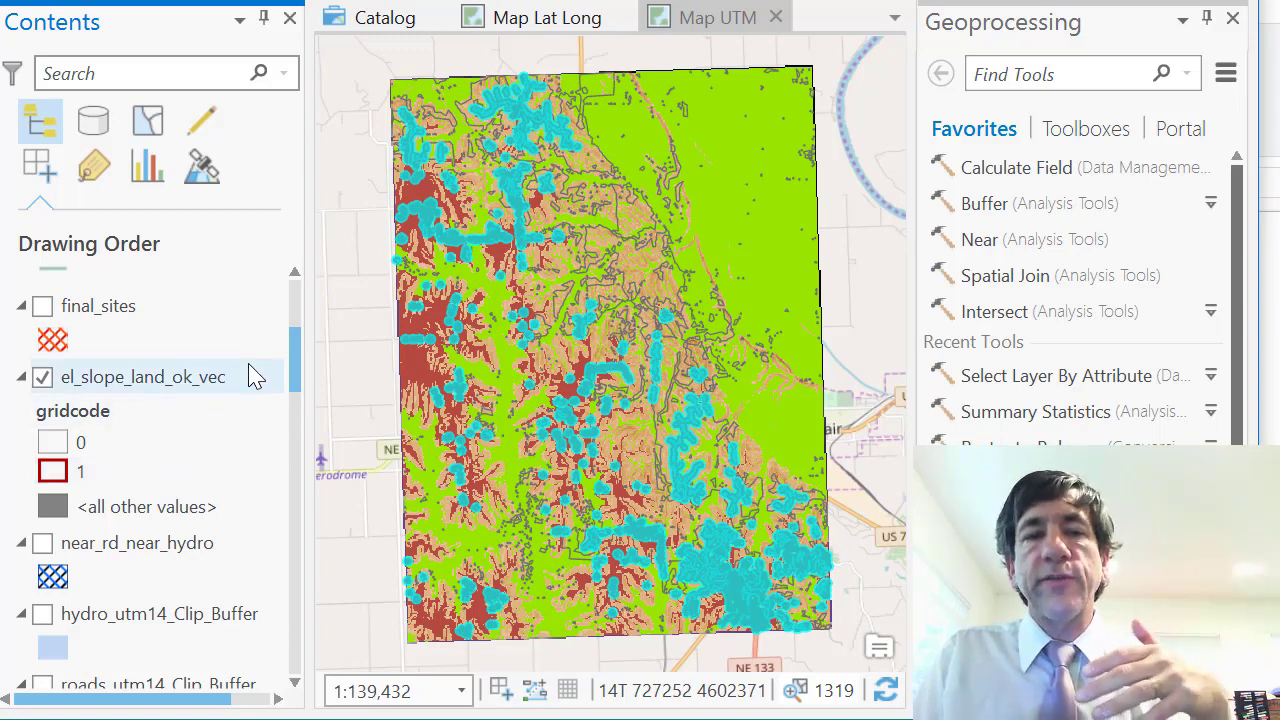
drag(295, 352, 298, 320)
click(42, 605)
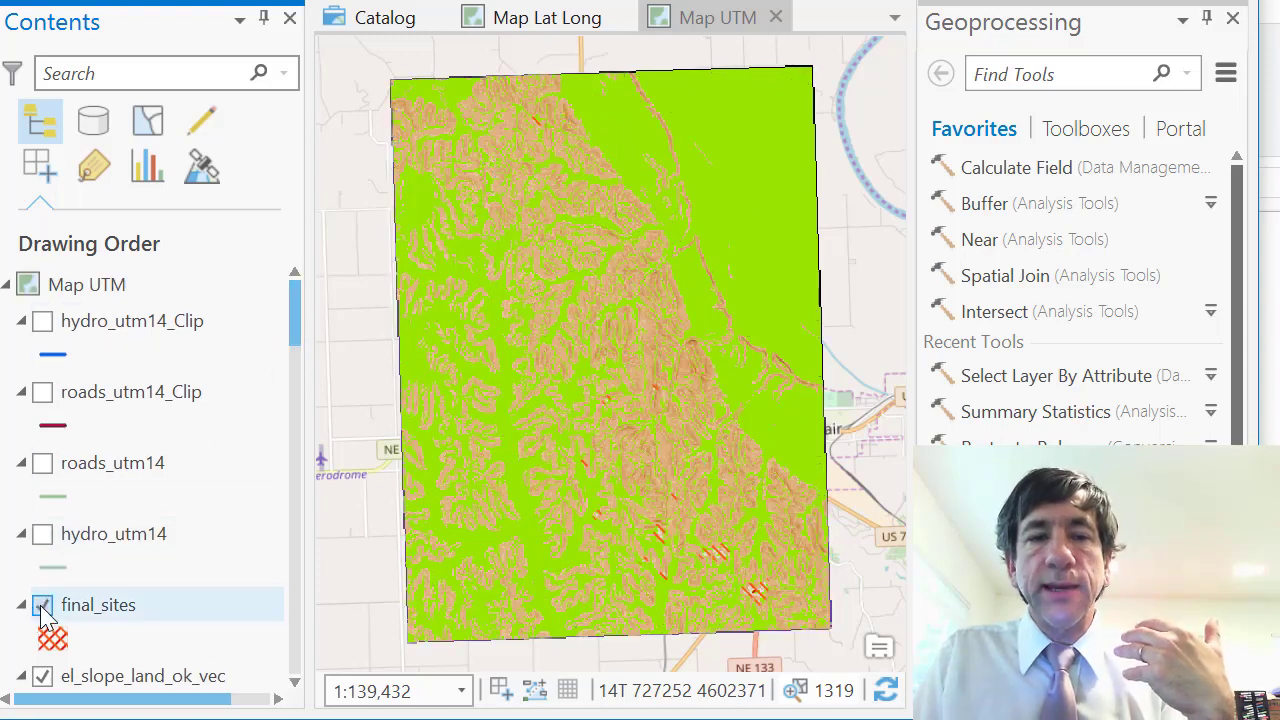
right_click(66, 610)
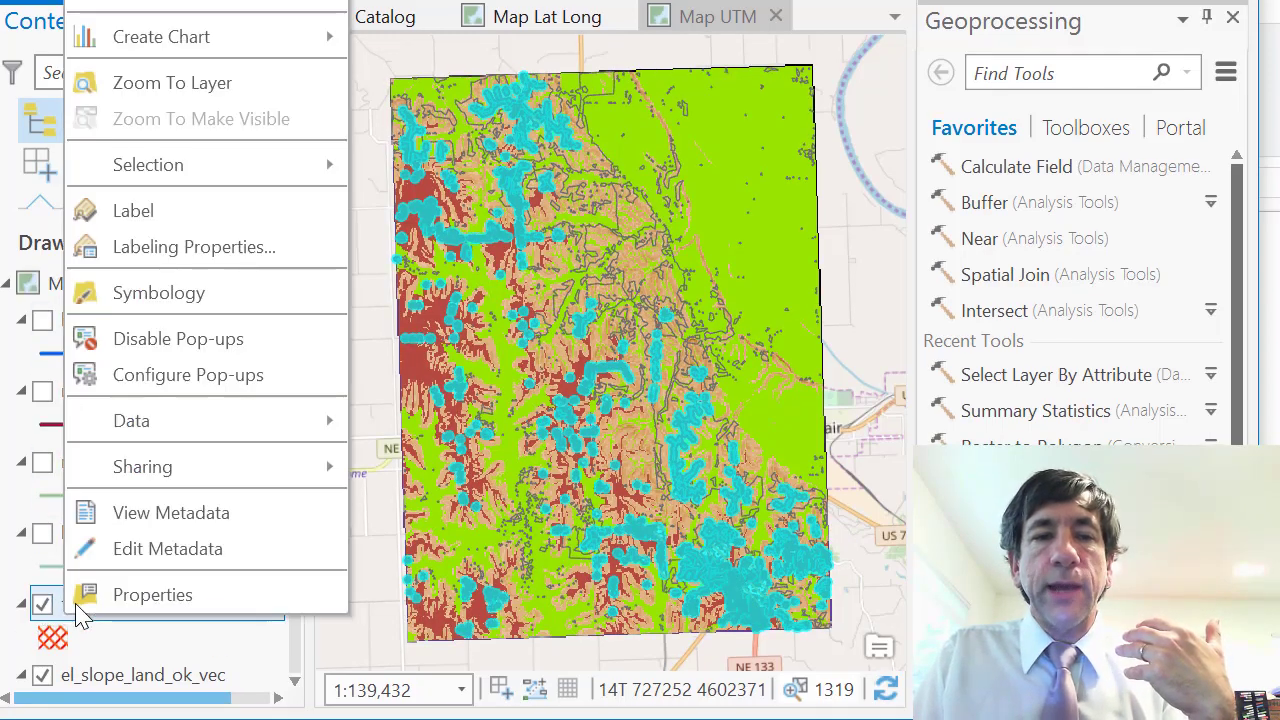
click(150, 83)
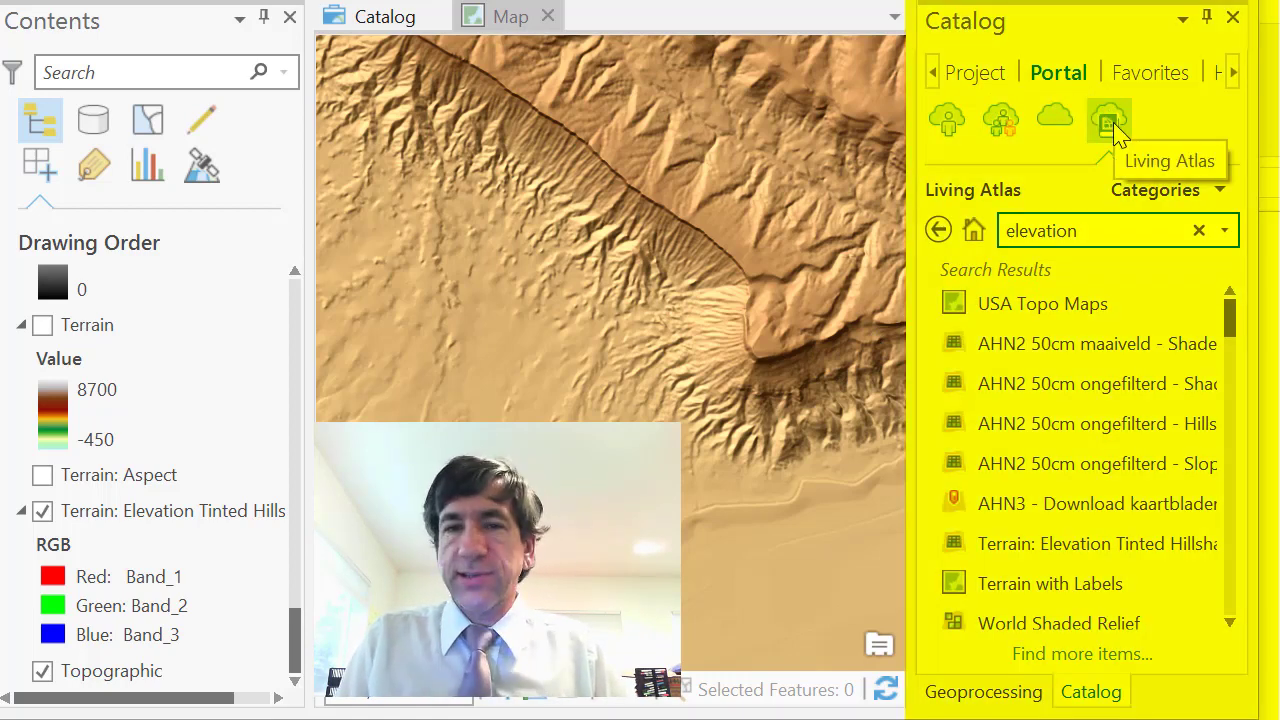
Scroll the Living Atlas 'elevation' results to find Terrain: Slope Map, Aspect Map and Hillshade
click(1094, 233)
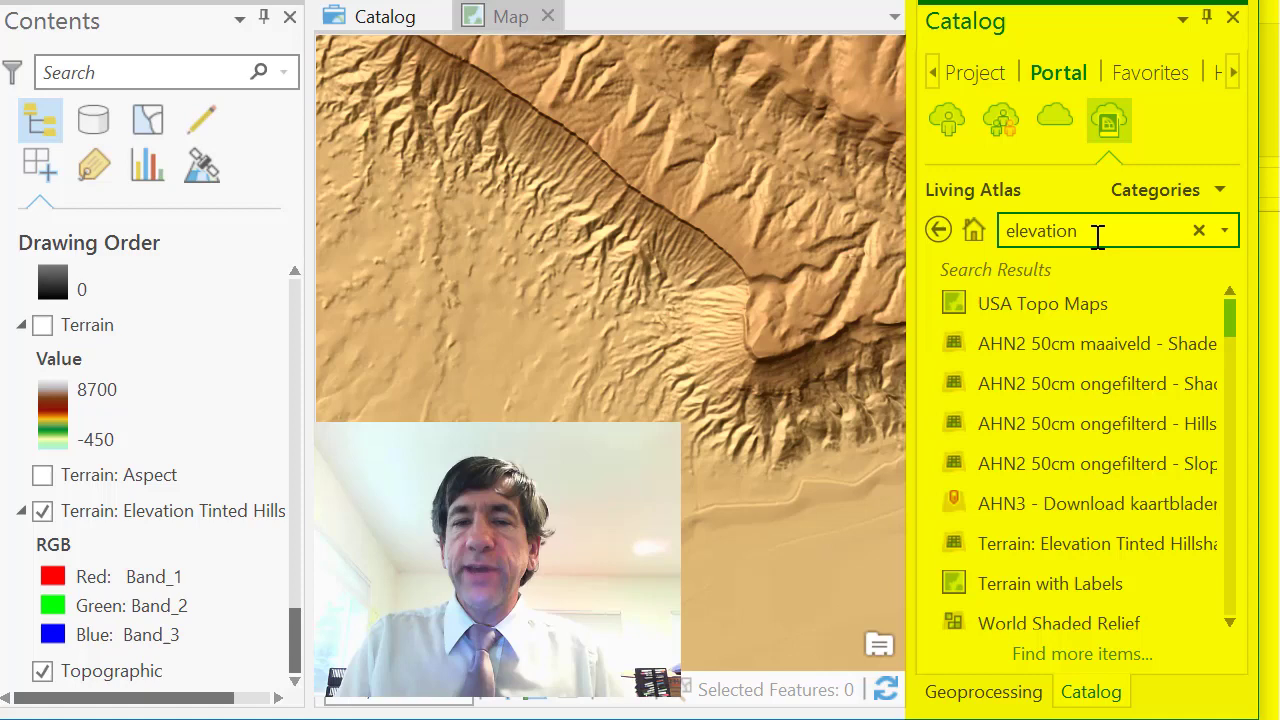
scroll(1104, 500, down, 3)
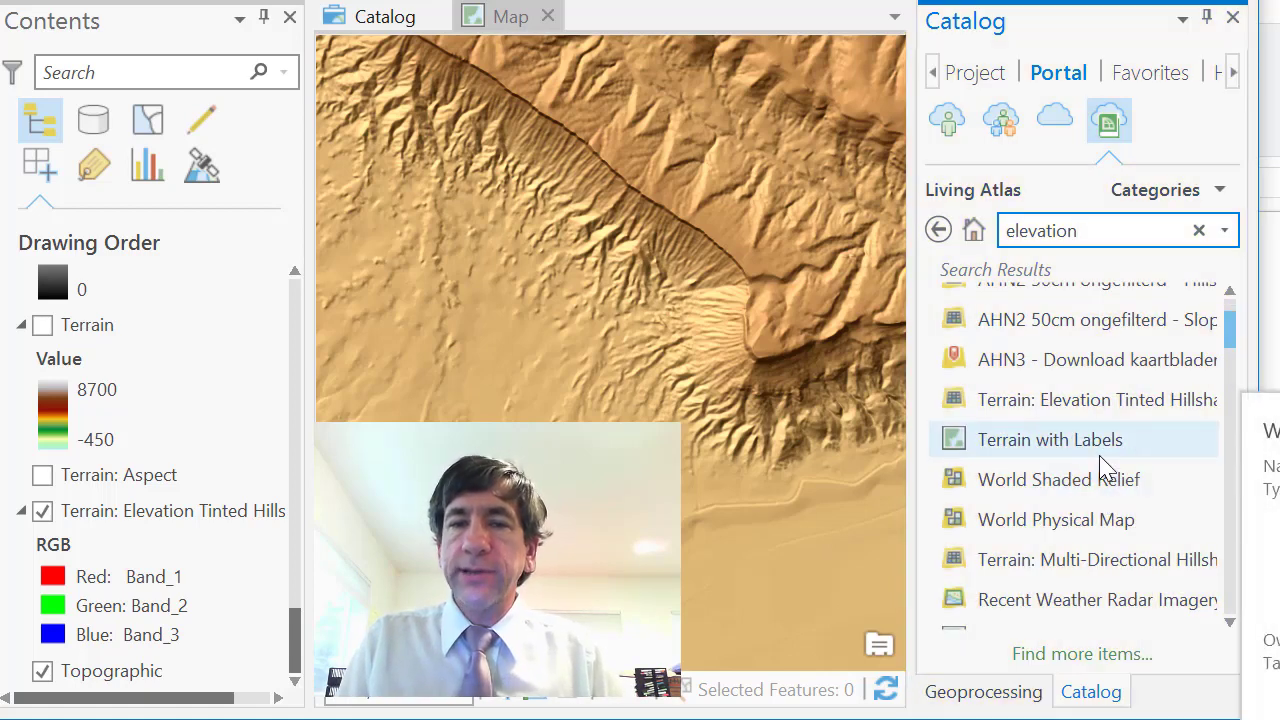
scroll(1104, 467, down, 1)
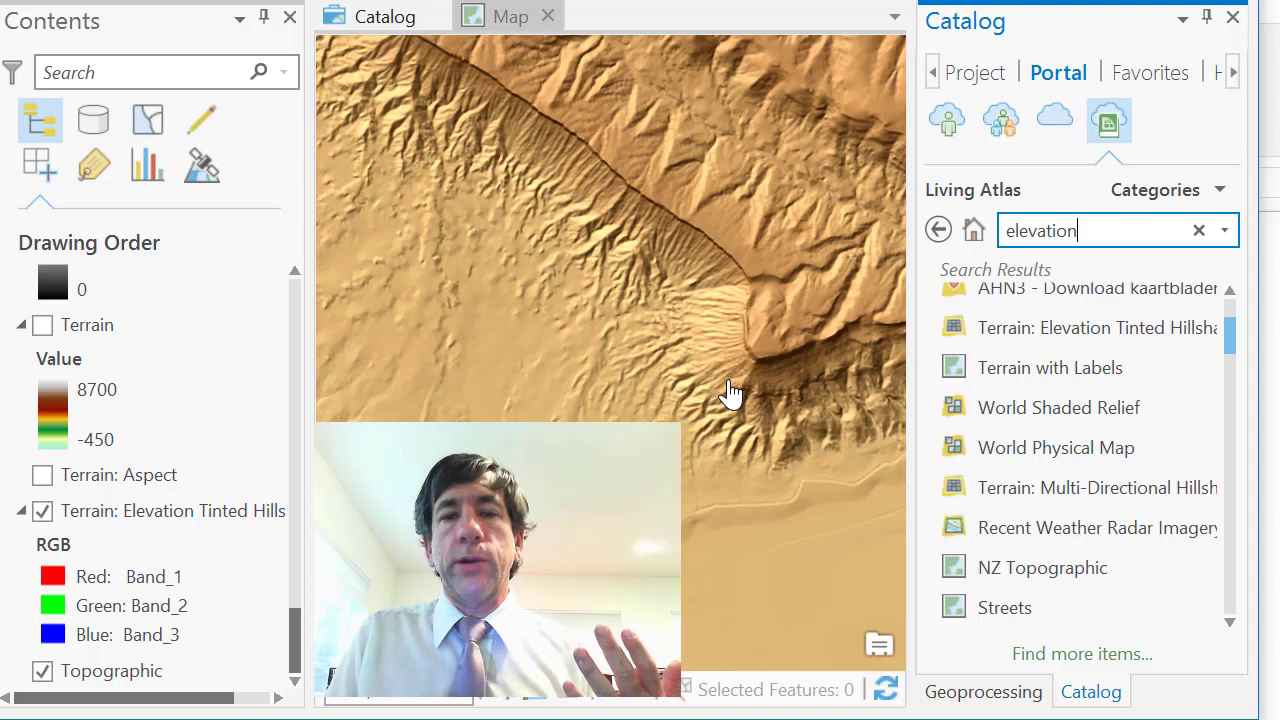
mouse_move(960, 493)
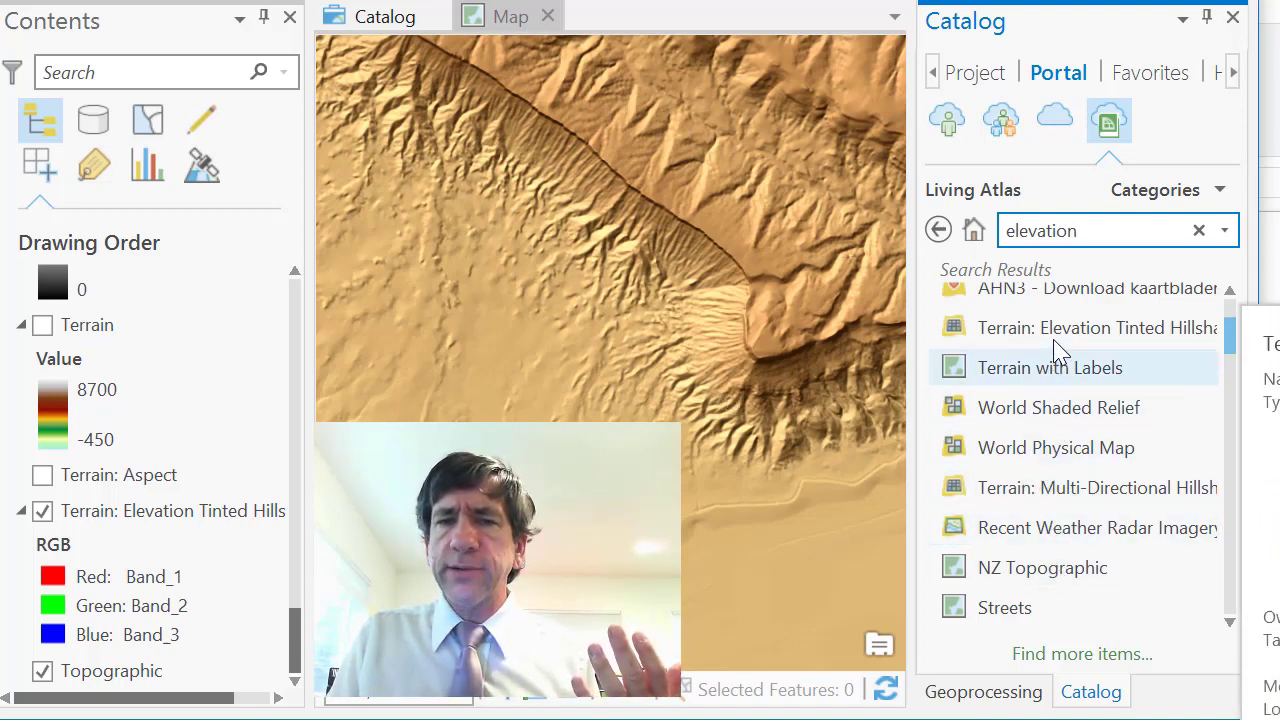
scroll(1060, 380, down, 2)
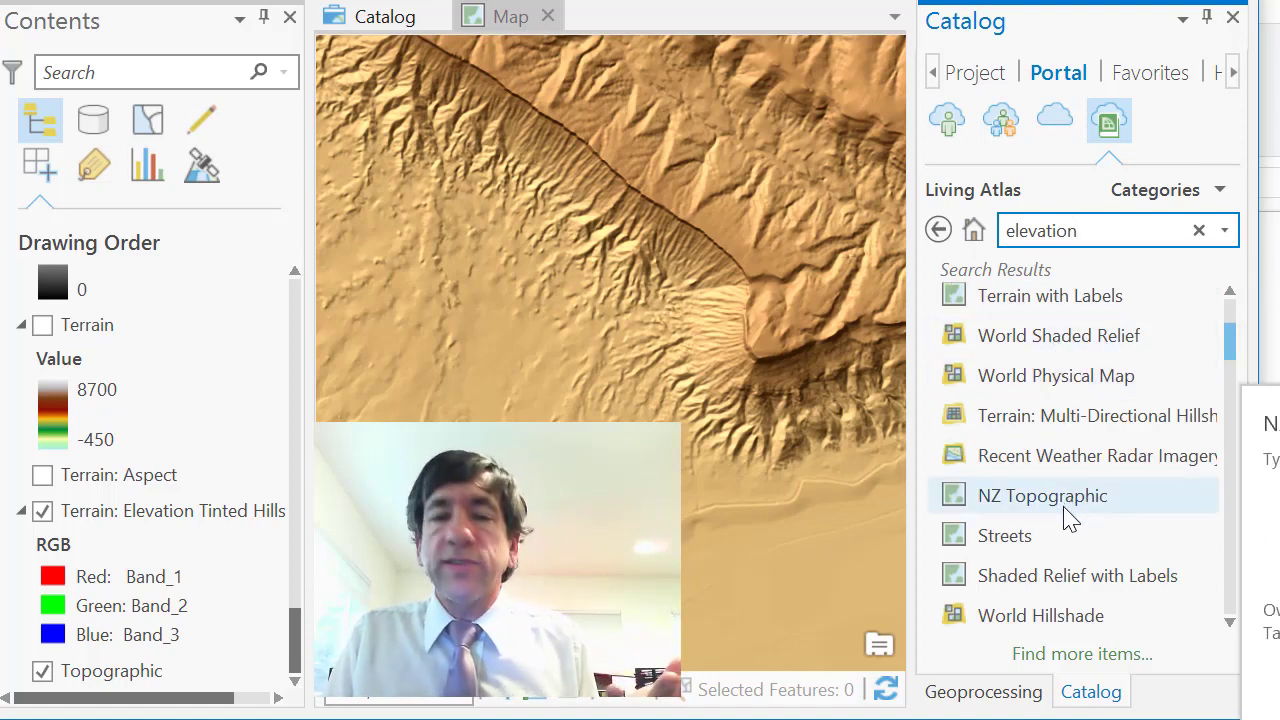
scroll(1068, 570, down, 2)
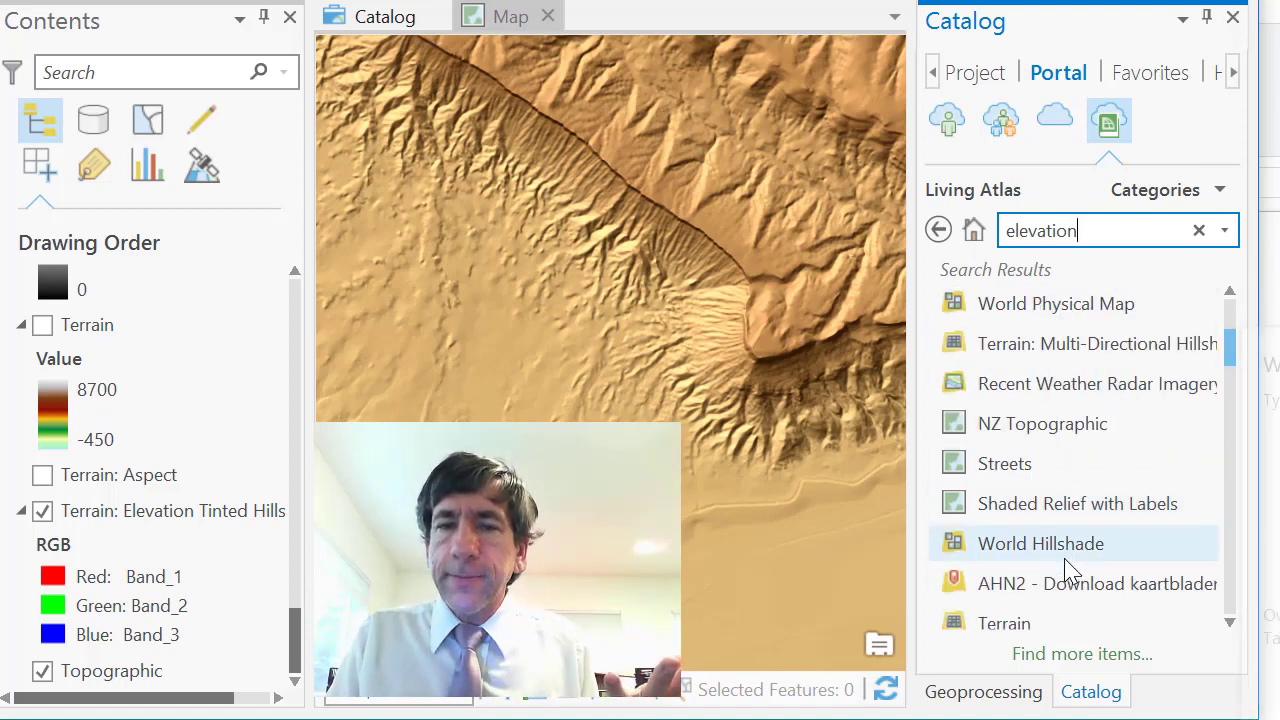
scroll(1068, 570, down, 3)
scroll(1068, 570, down, 2)
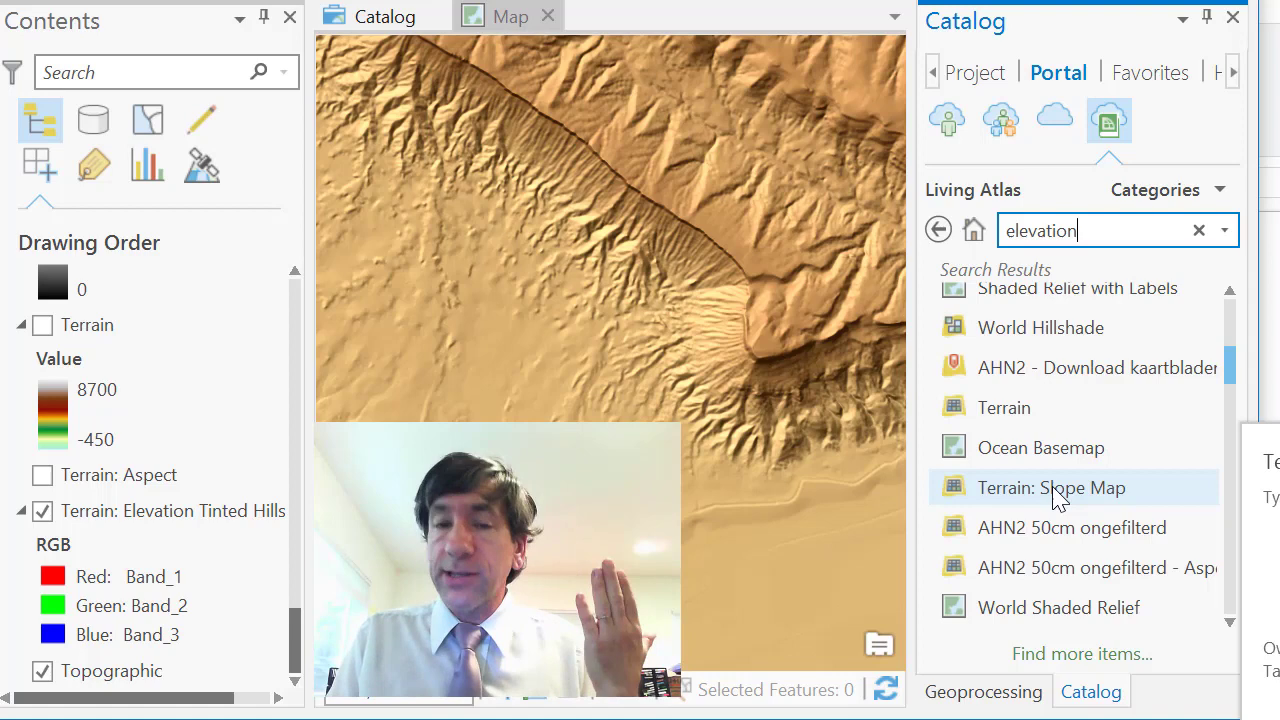
scroll(1058, 497, down, 3)
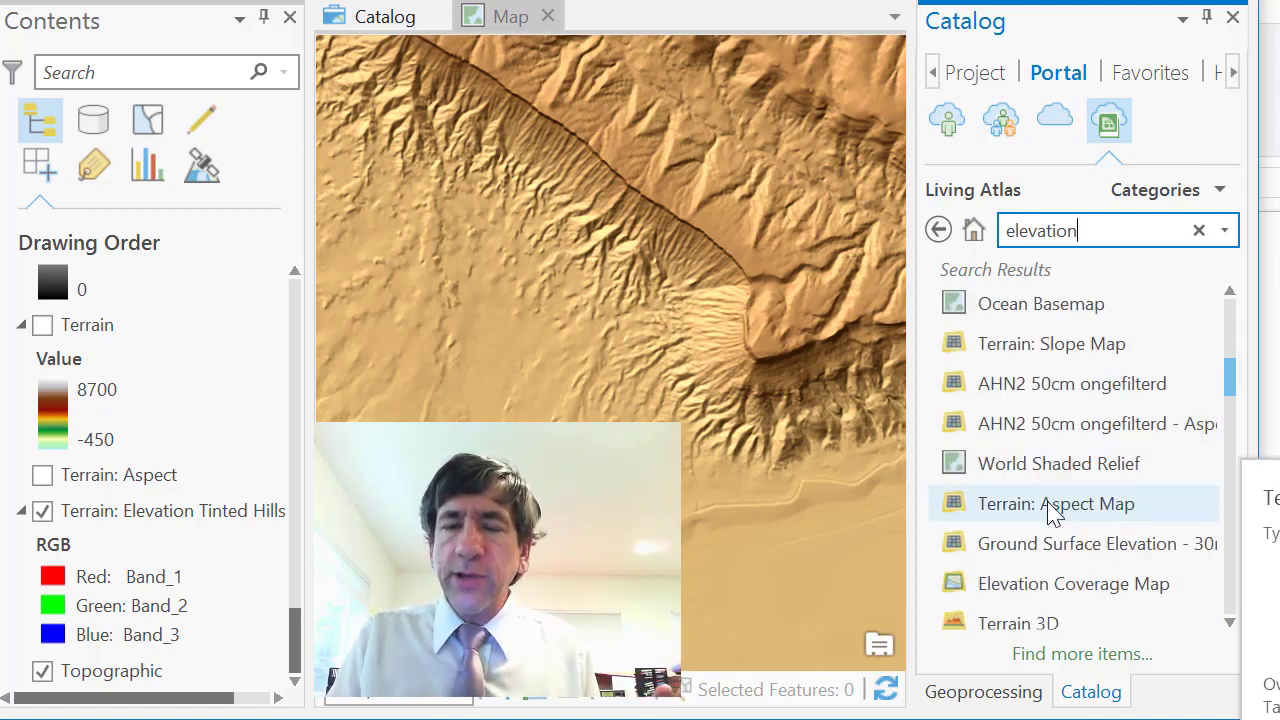
scroll(1064, 605, down, 1)
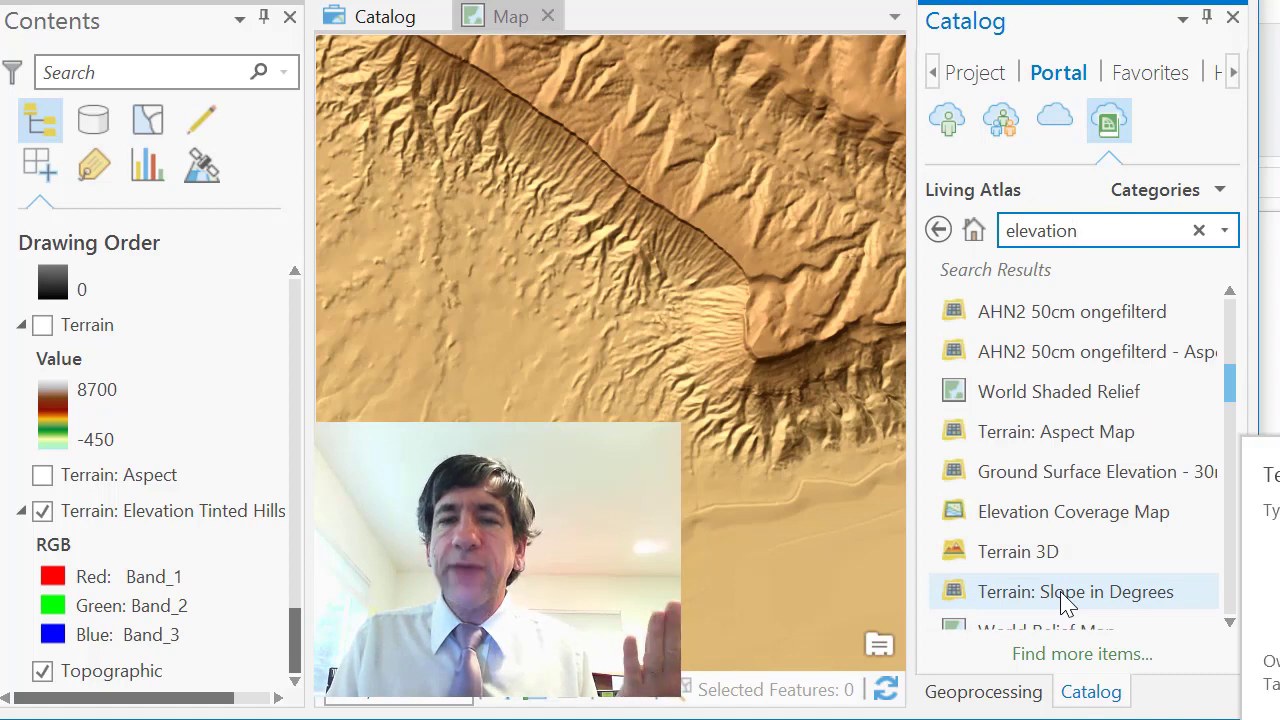
scroll(1068, 603, down, 1)
scroll(1068, 603, down, 1)
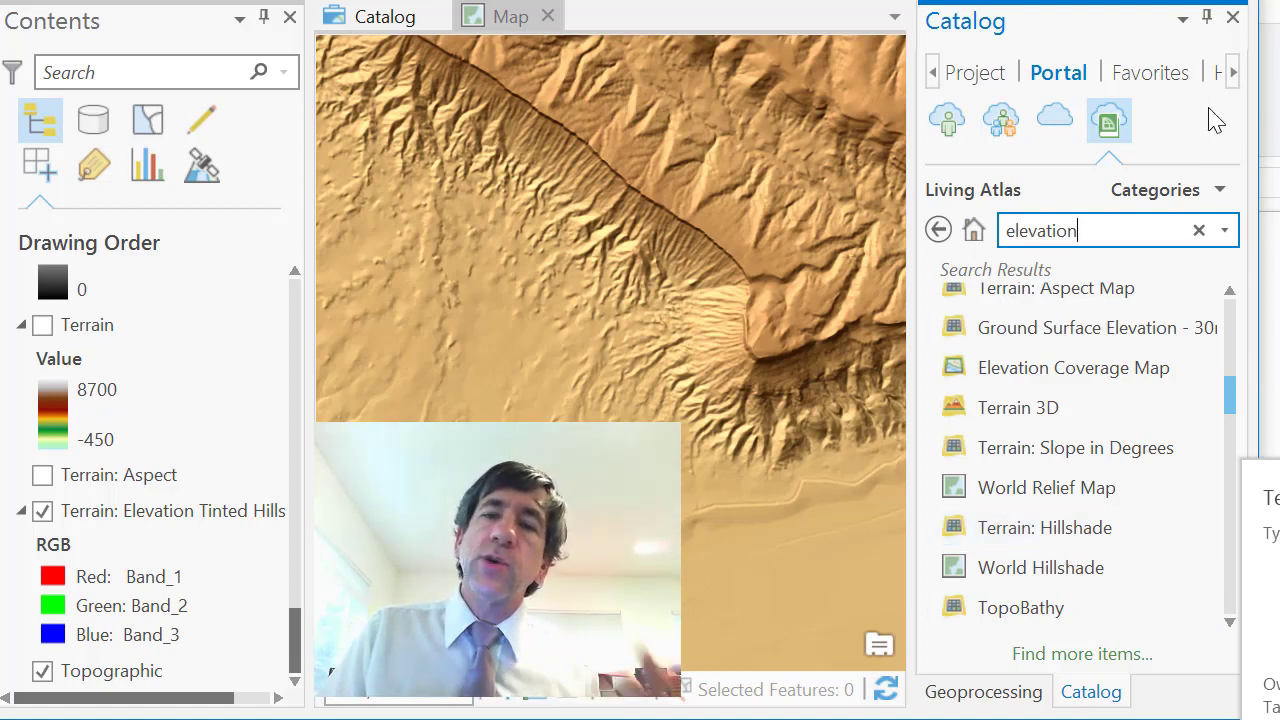
Check the latest Raster Calculator run in History: slopegt50 as Terrain: Slope in Degrees > 50
click(997, 692)
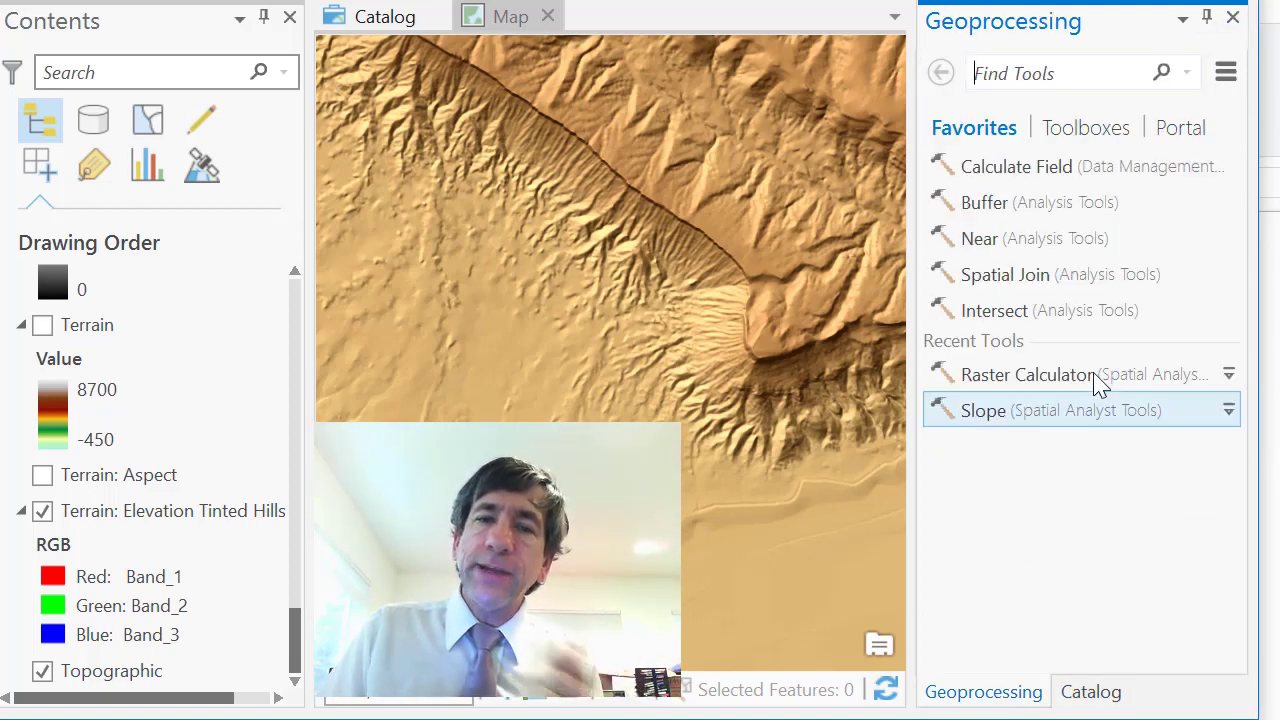
click(1027, 375)
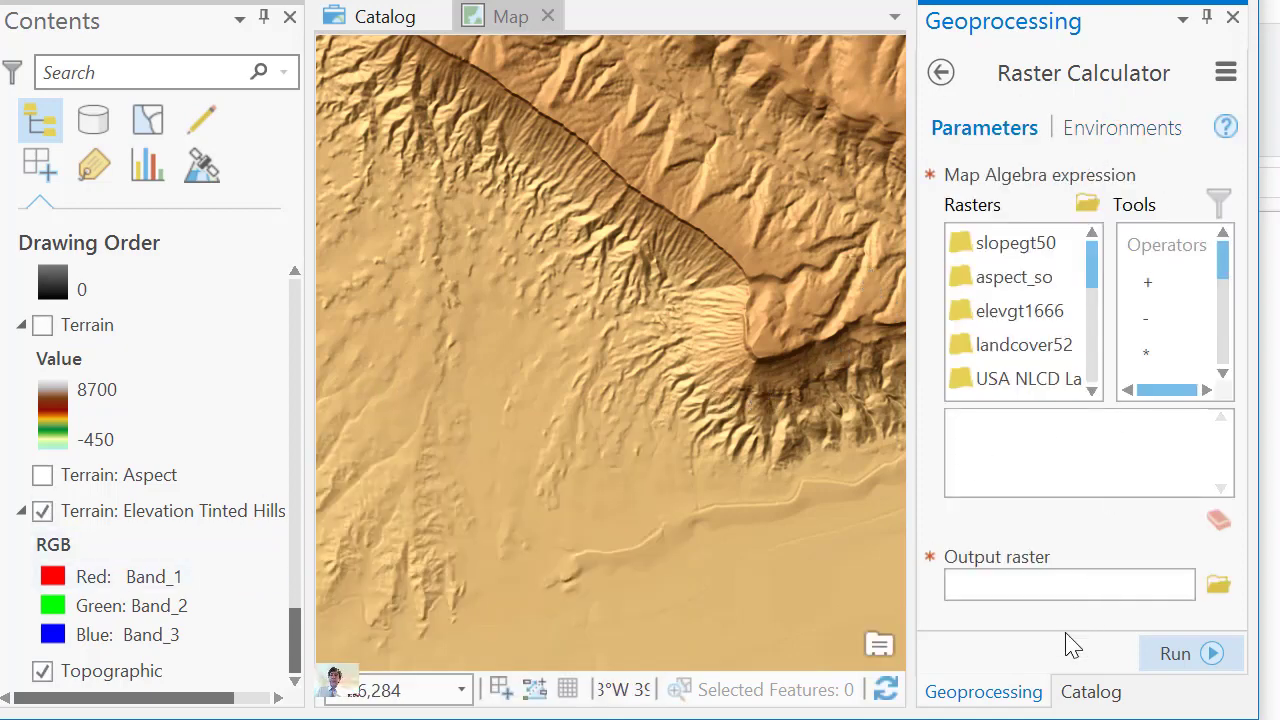
click(1090, 692)
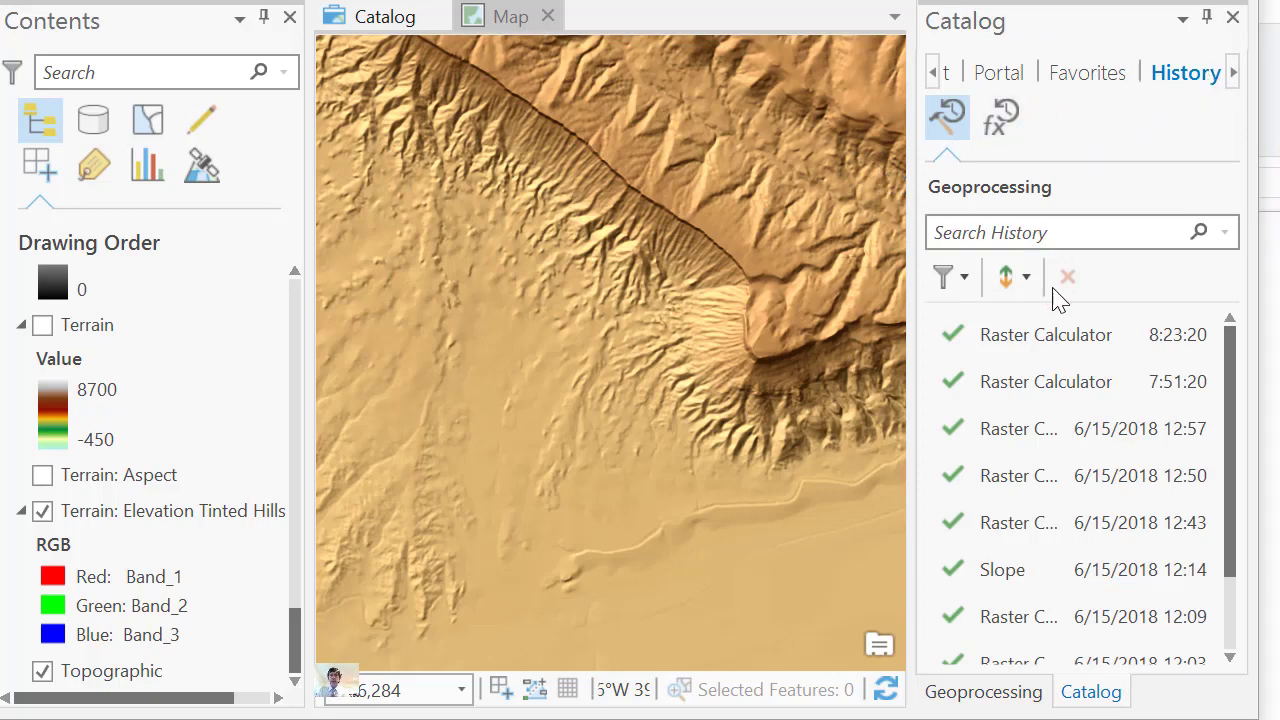
click(1025, 358)
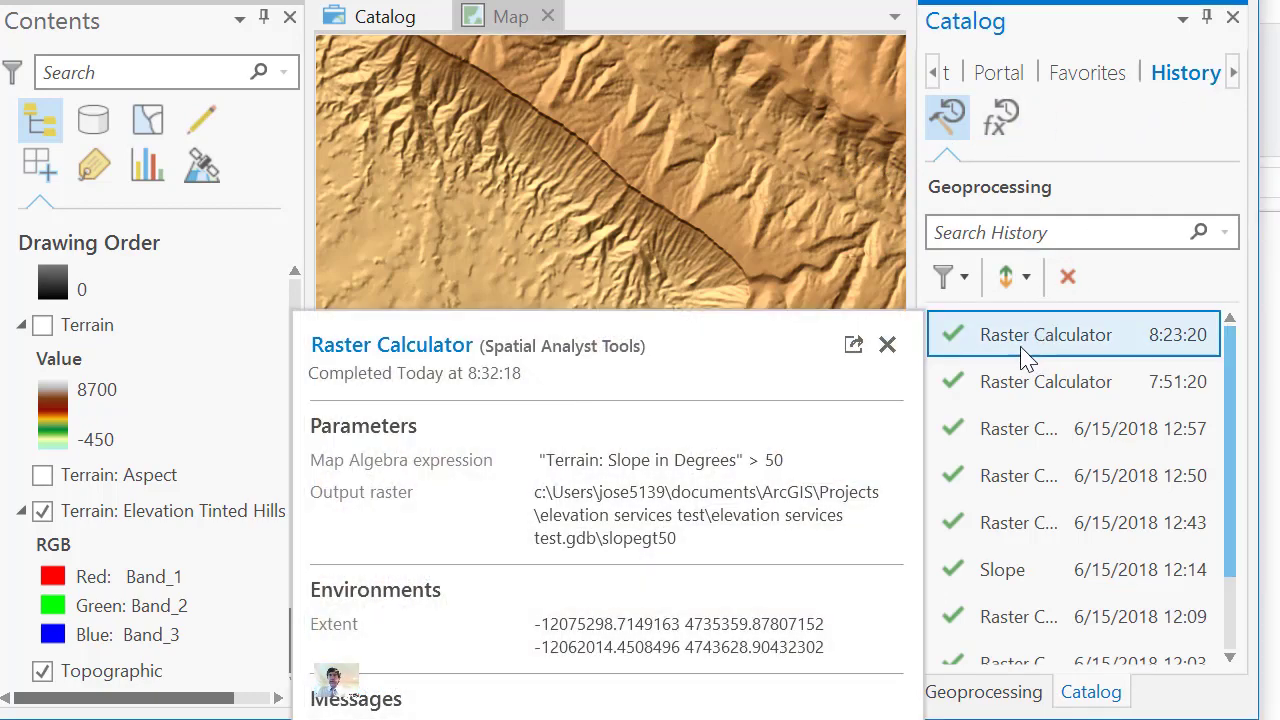
click(887, 345)
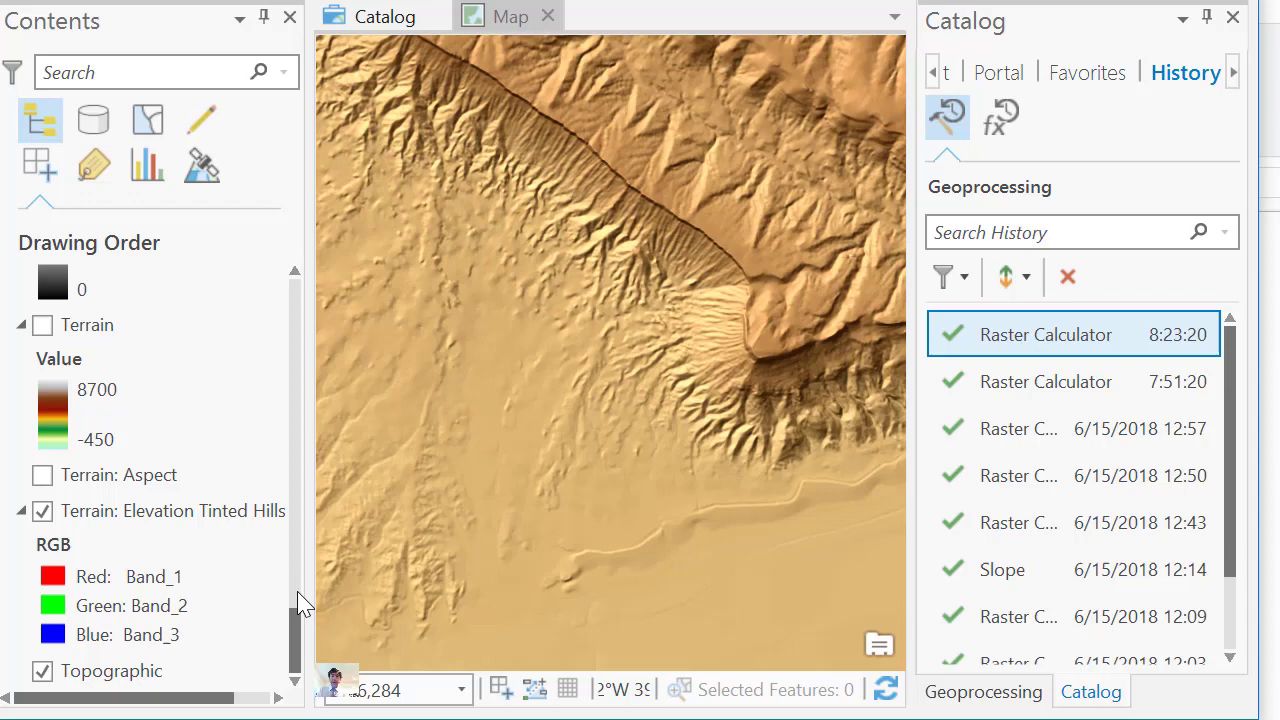
Show Terrain: Slope in Degrees with the slopegt50 steep-slope layer on top
scroll(300, 615, up, 3)
drag(297, 606, 297, 657)
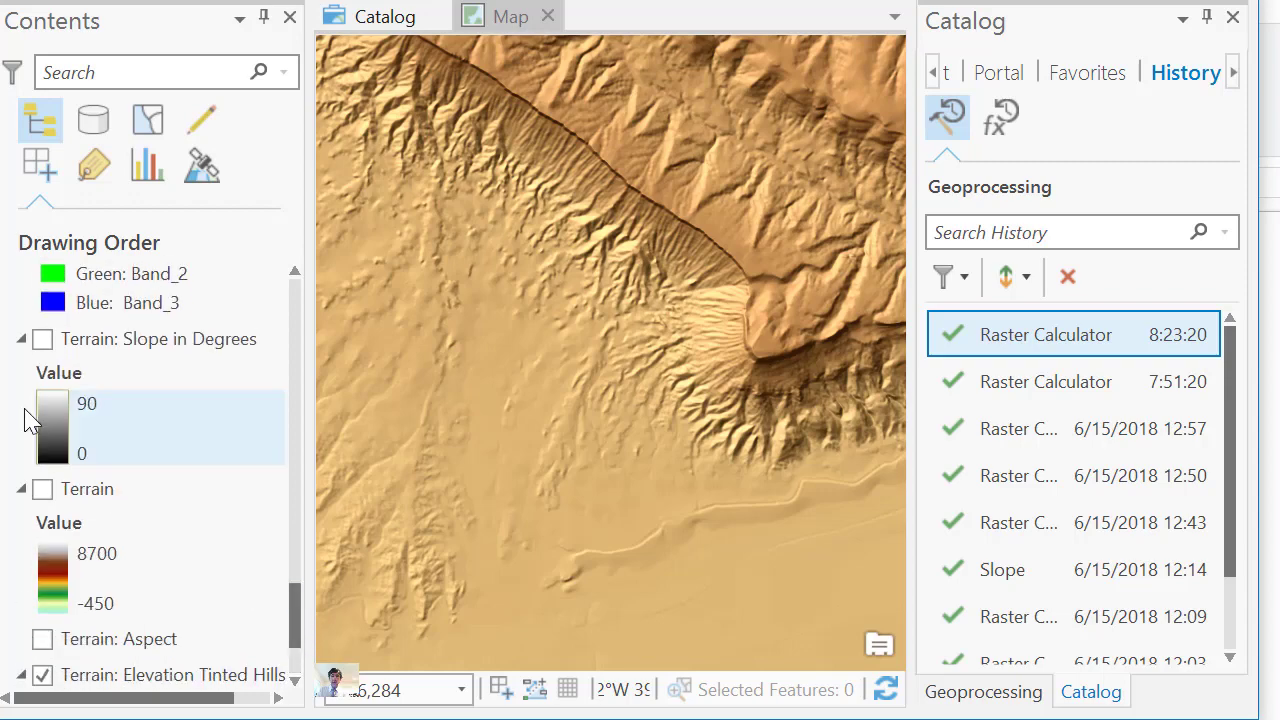
click(42, 340)
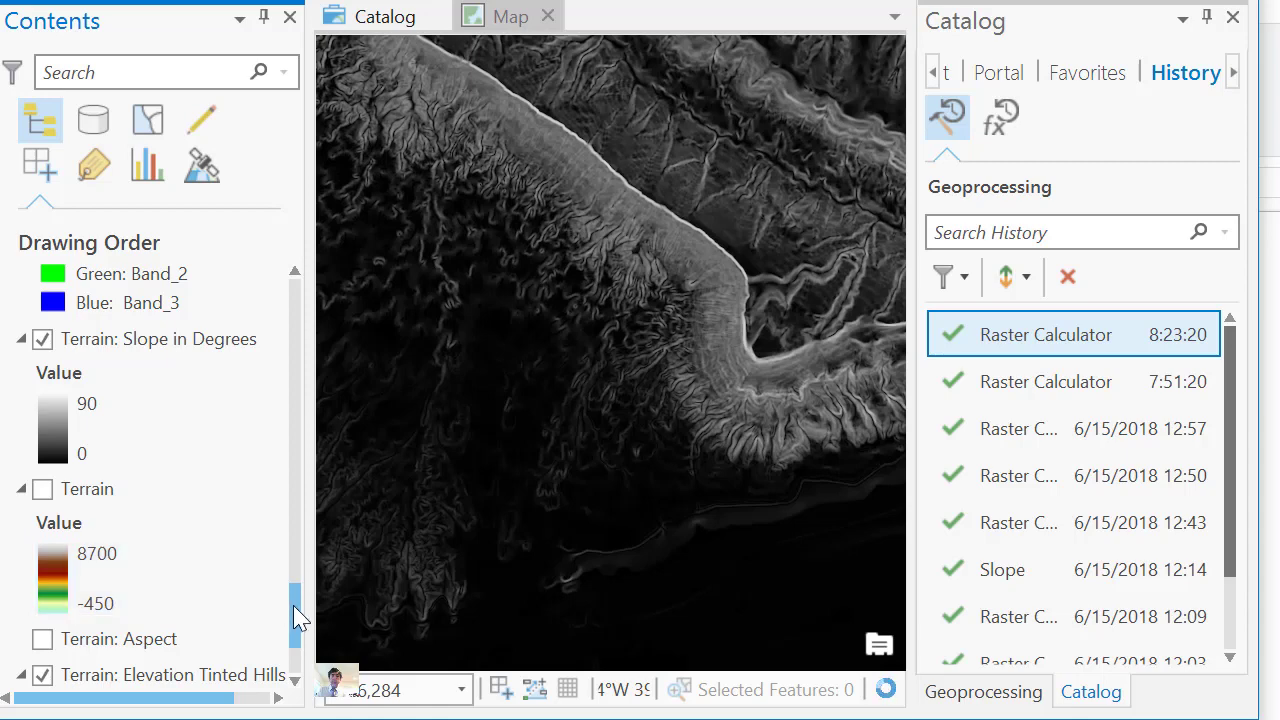
drag(294, 609, 298, 548)
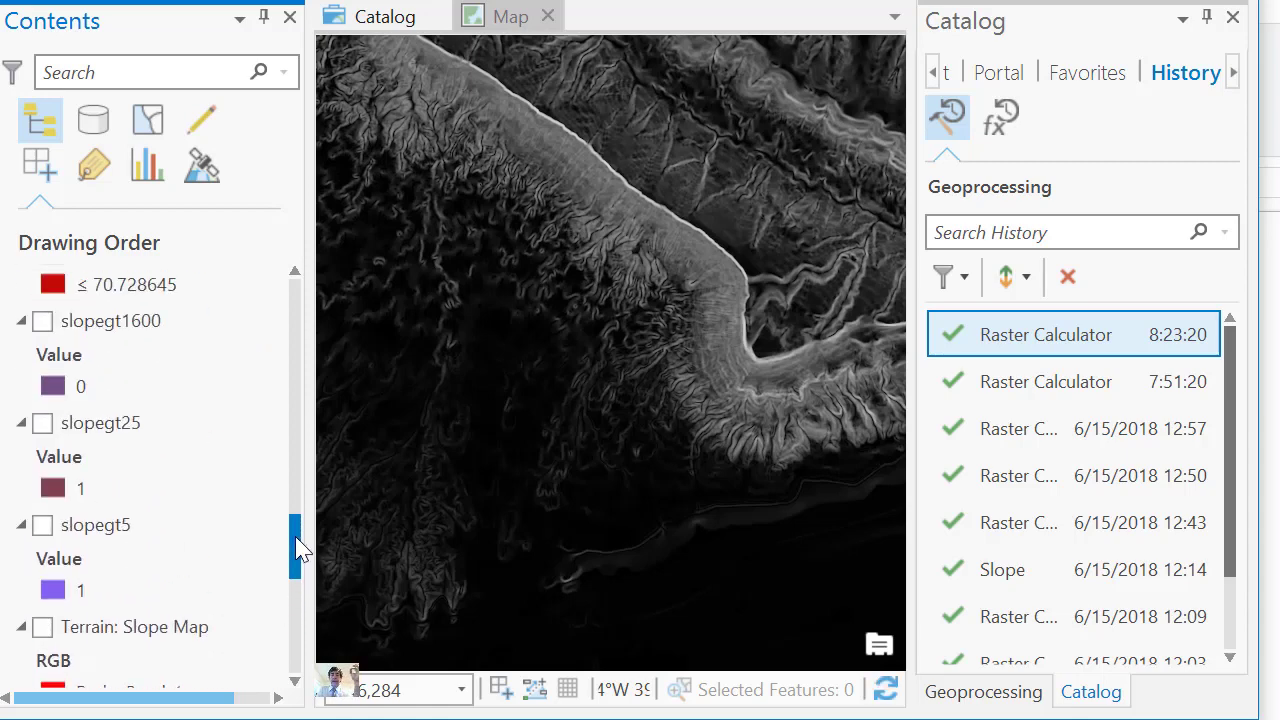
drag(298, 542, 305, 300)
click(42, 320)
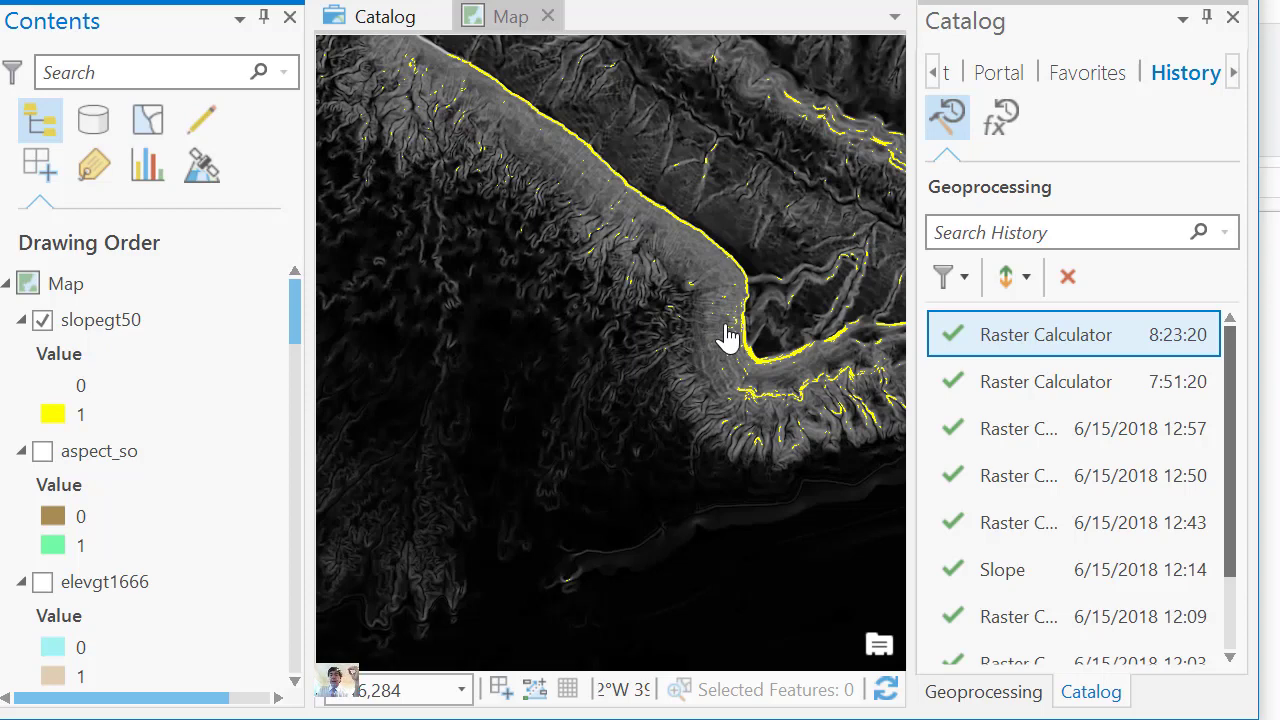
Pan the map east and open the aspect_so run's details: Terrain: Aspect between 135 and 225
scroll(740, 342, up, 1)
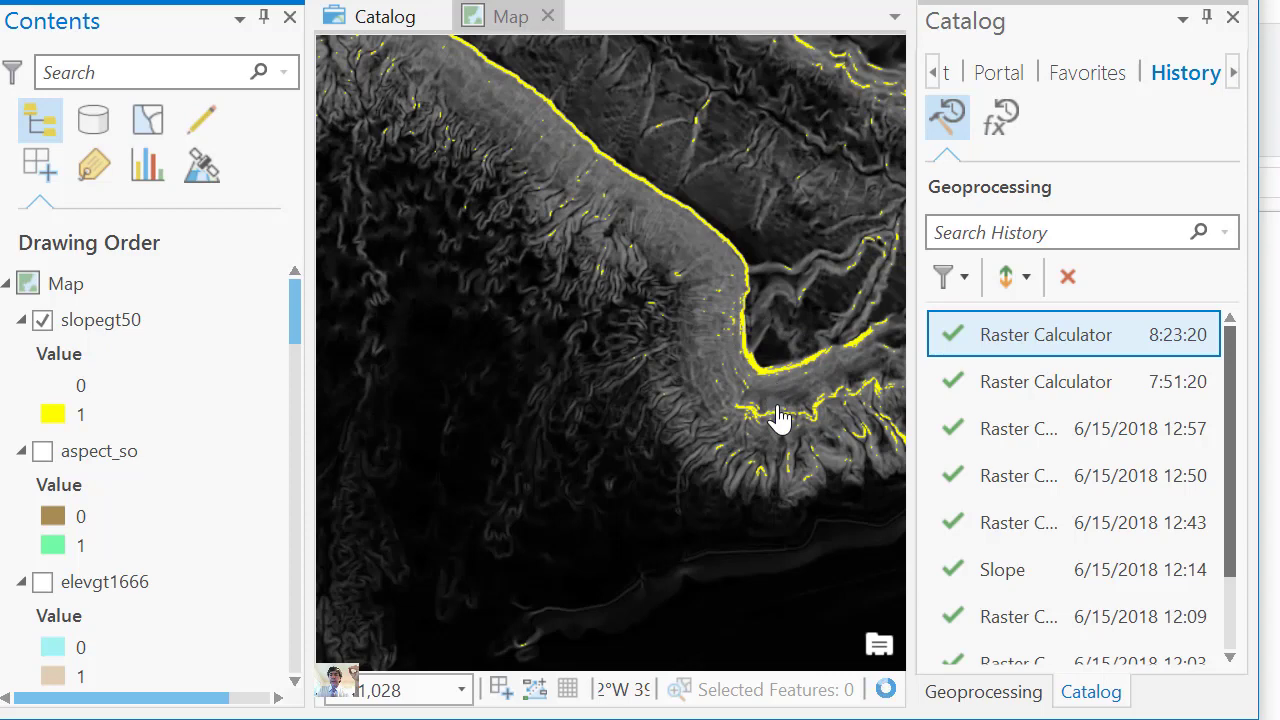
drag(828, 434, 686, 429)
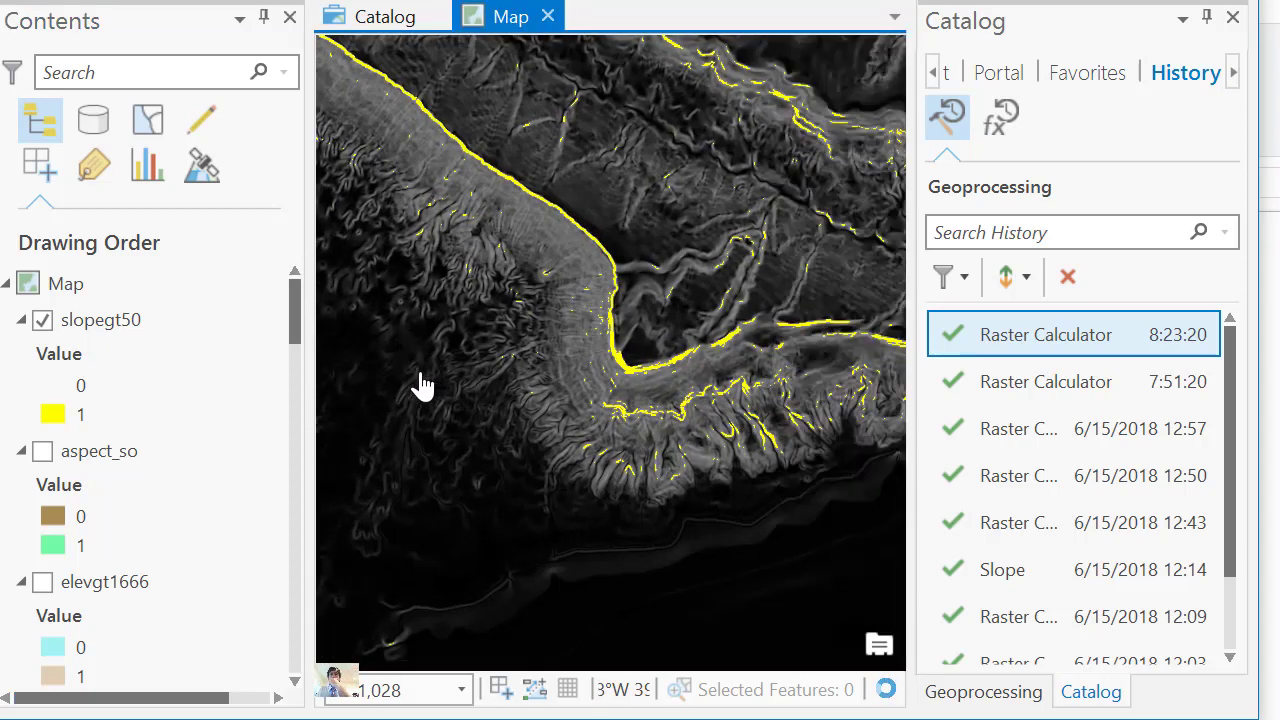
click(1030, 385)
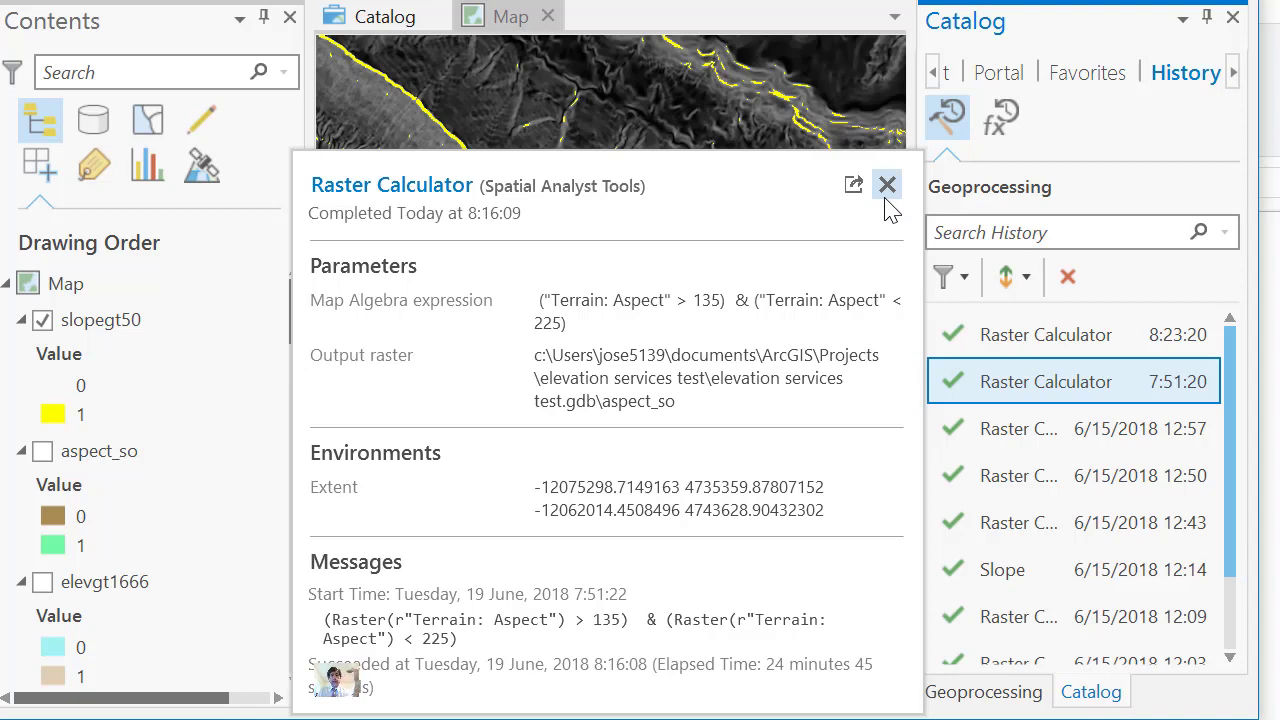
Turn on aspect_so, hiding slopegt50 and Terrain: Slope in Degrees, and toggle Terrain: Aspect
click(886, 190)
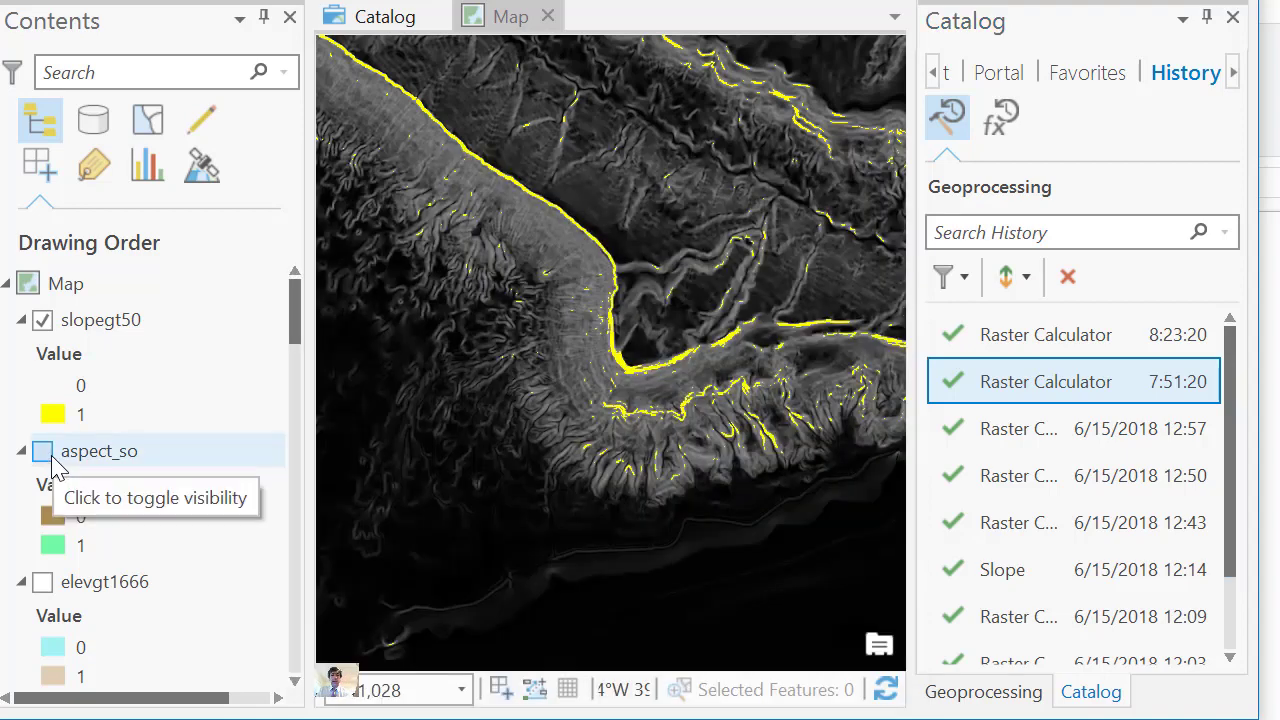
click(42, 452)
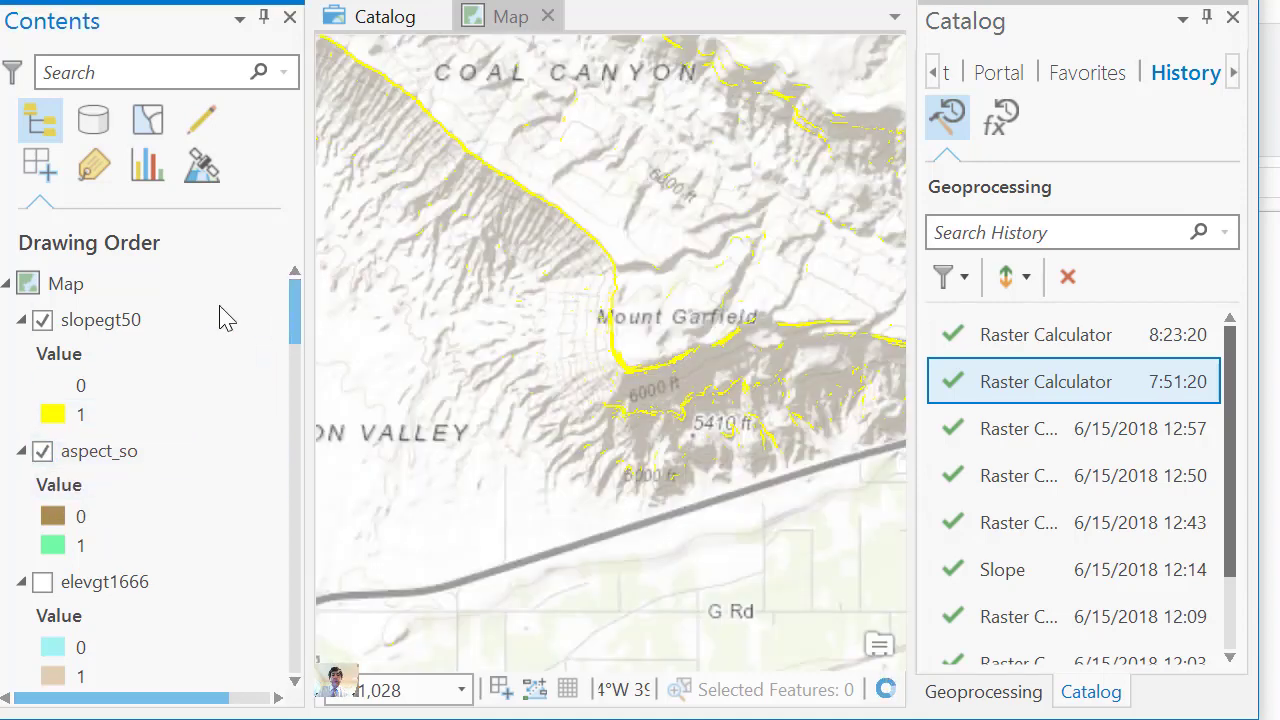
click(42, 320)
drag(294, 320, 282, 632)
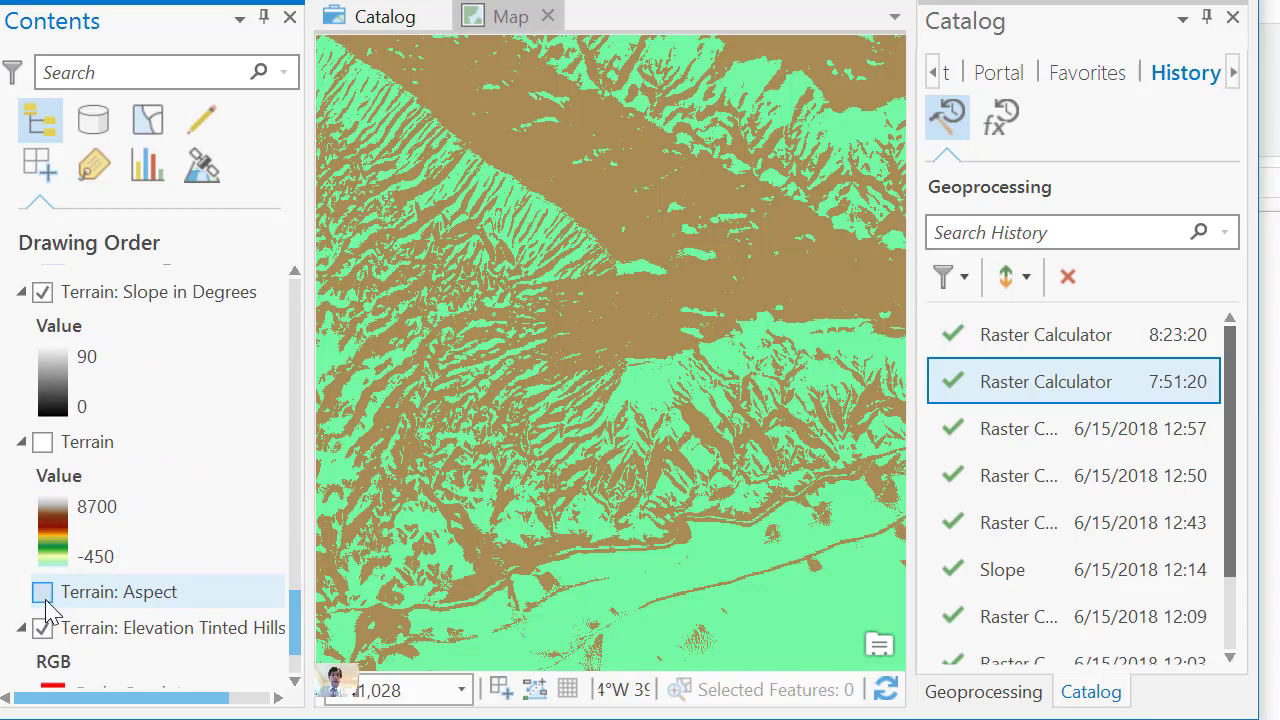
click(42, 592)
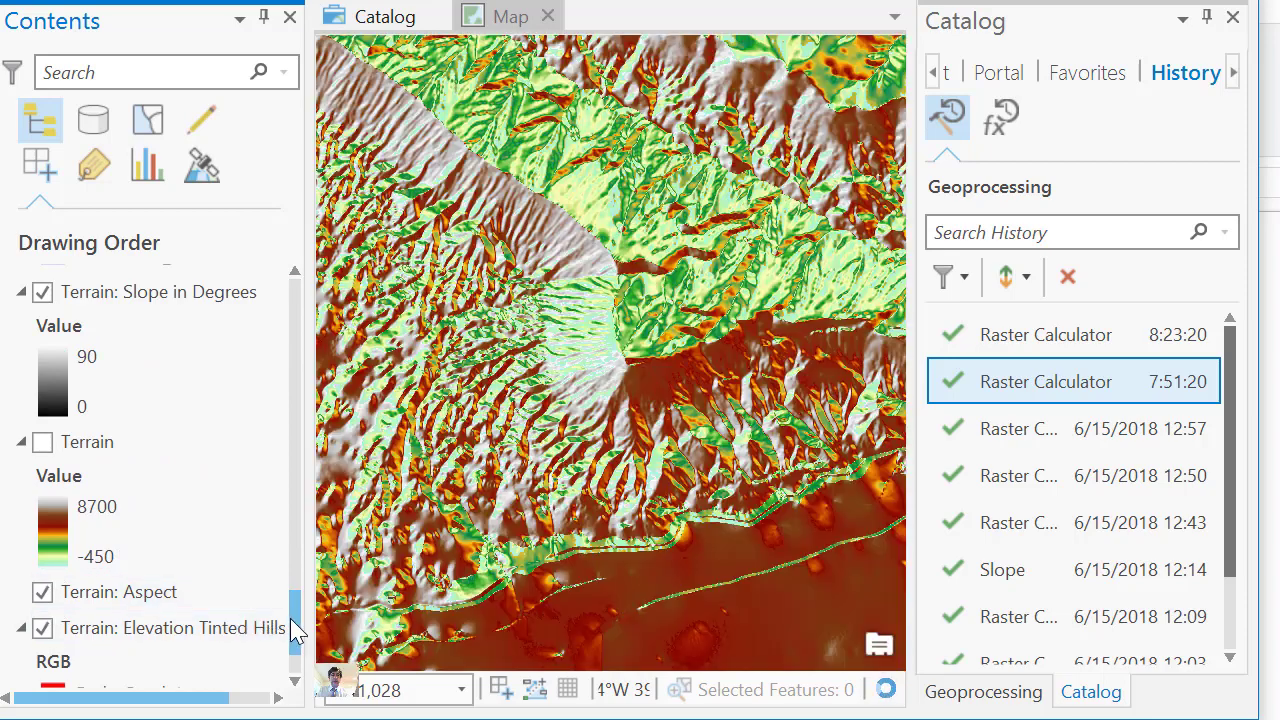
drag(295, 622, 298, 608)
click(42, 455)
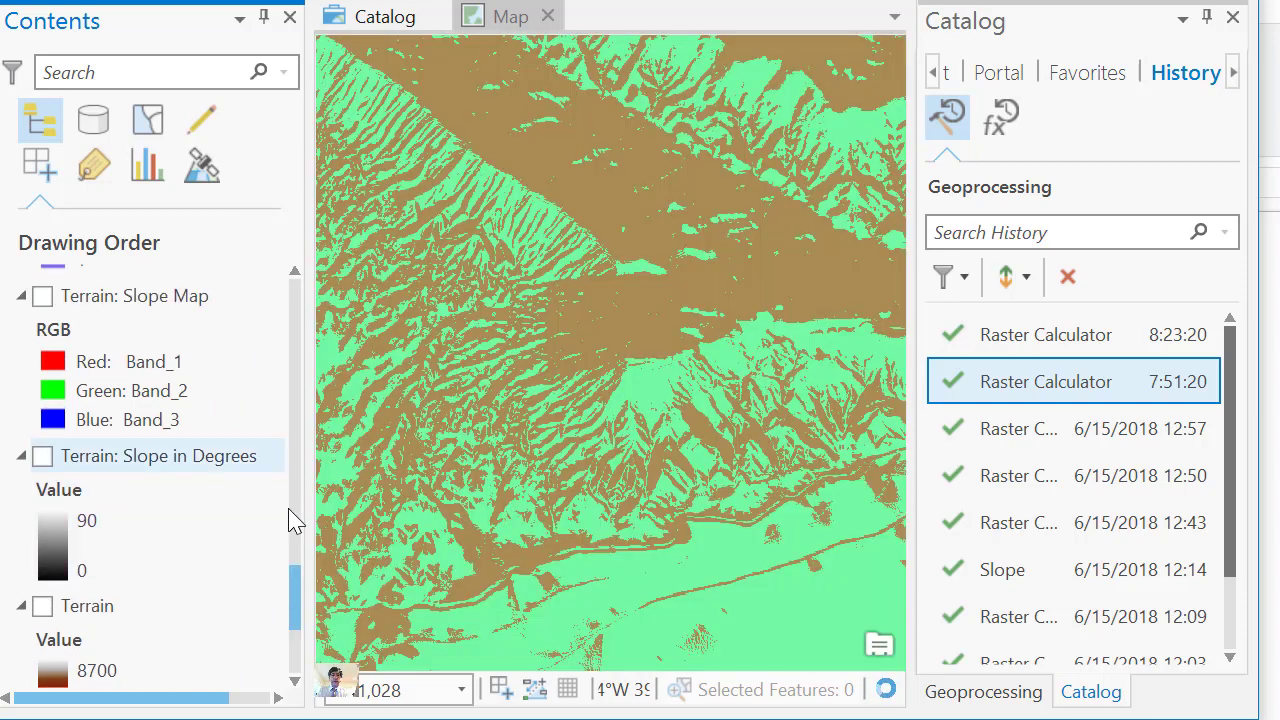
scroll(150, 470, up, 10)
Toggle aspect_so repeatedly to compare it with the terrain, ending with it shown
click(42, 453)
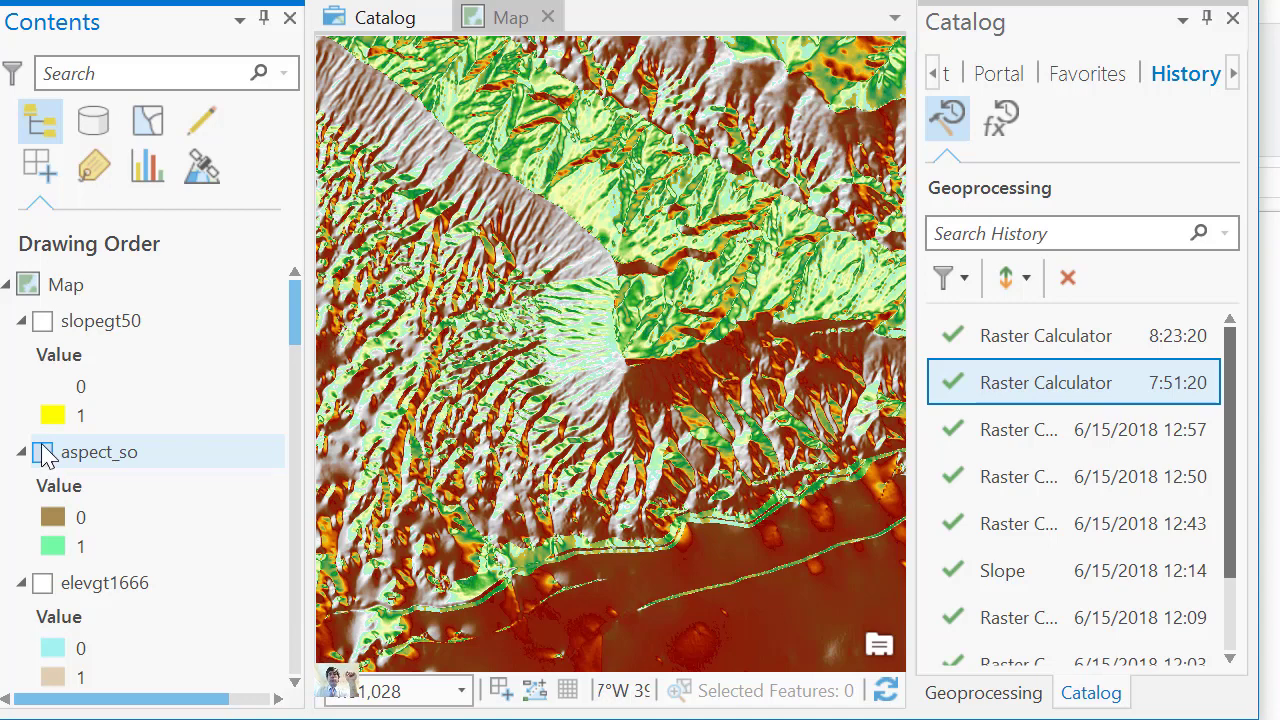
click(42, 453)
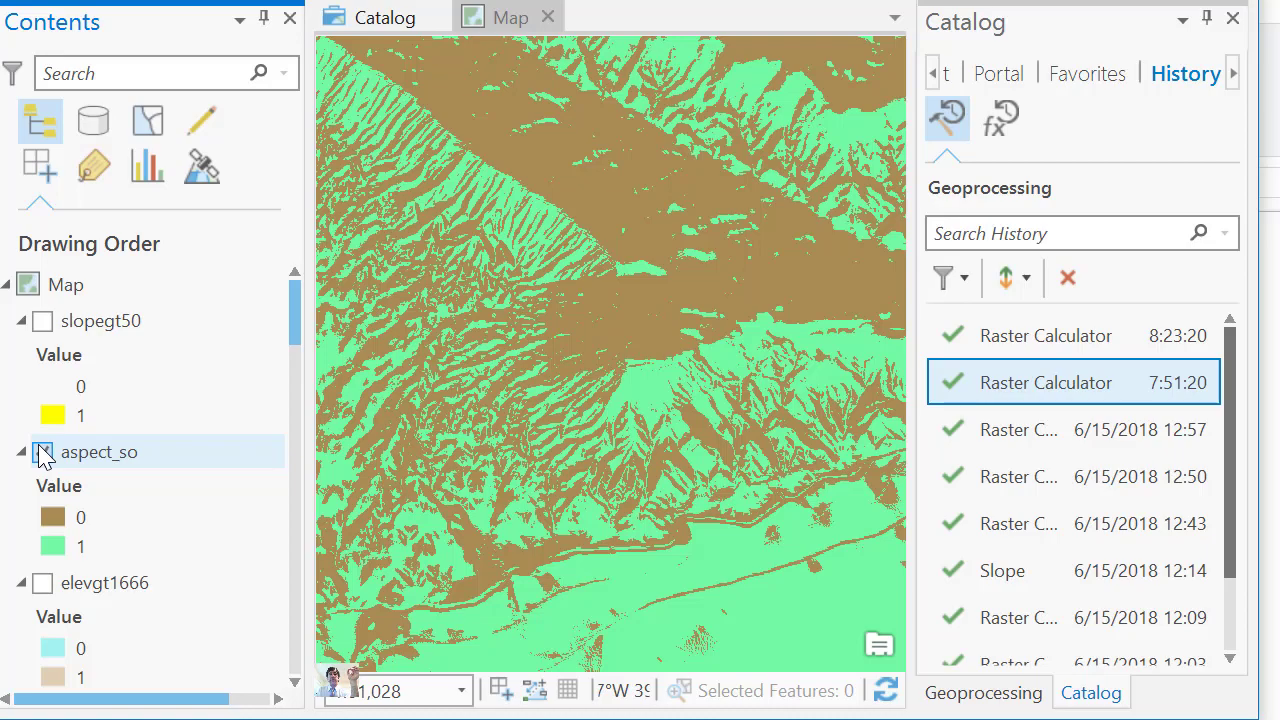
click(42, 453)
click(42, 453)
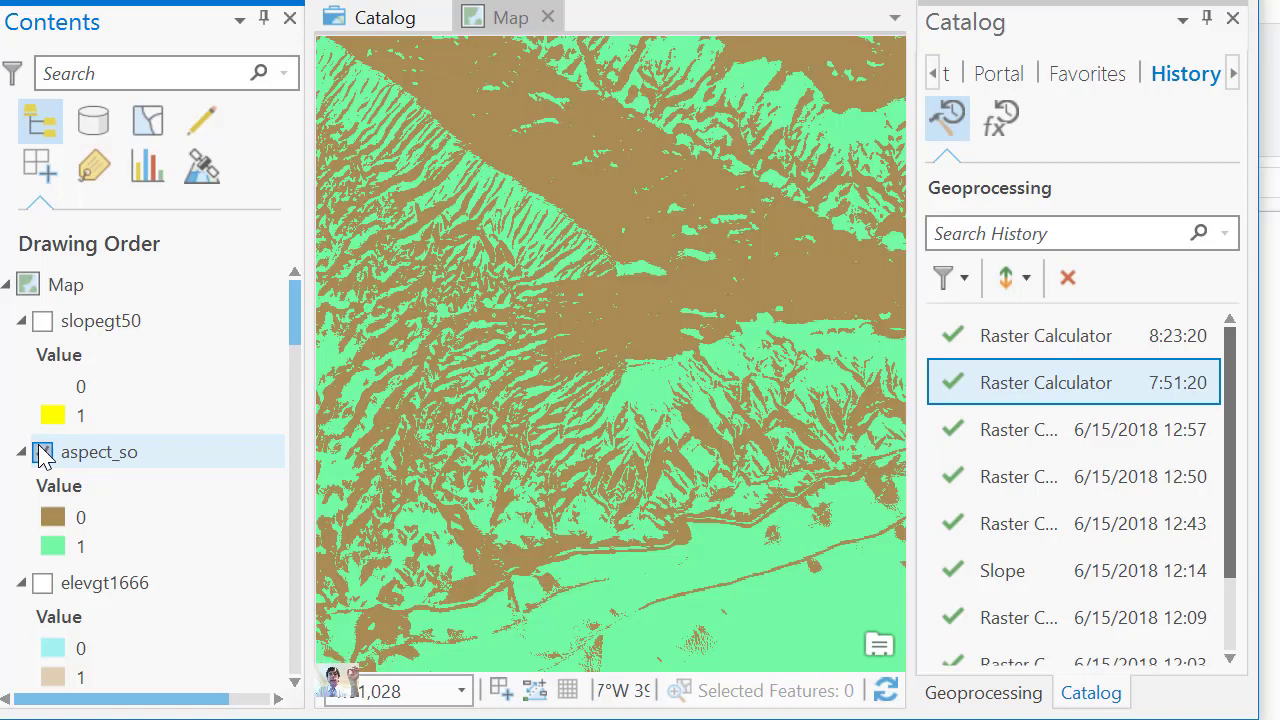
click(42, 453)
click(42, 453)
click(42, 453)
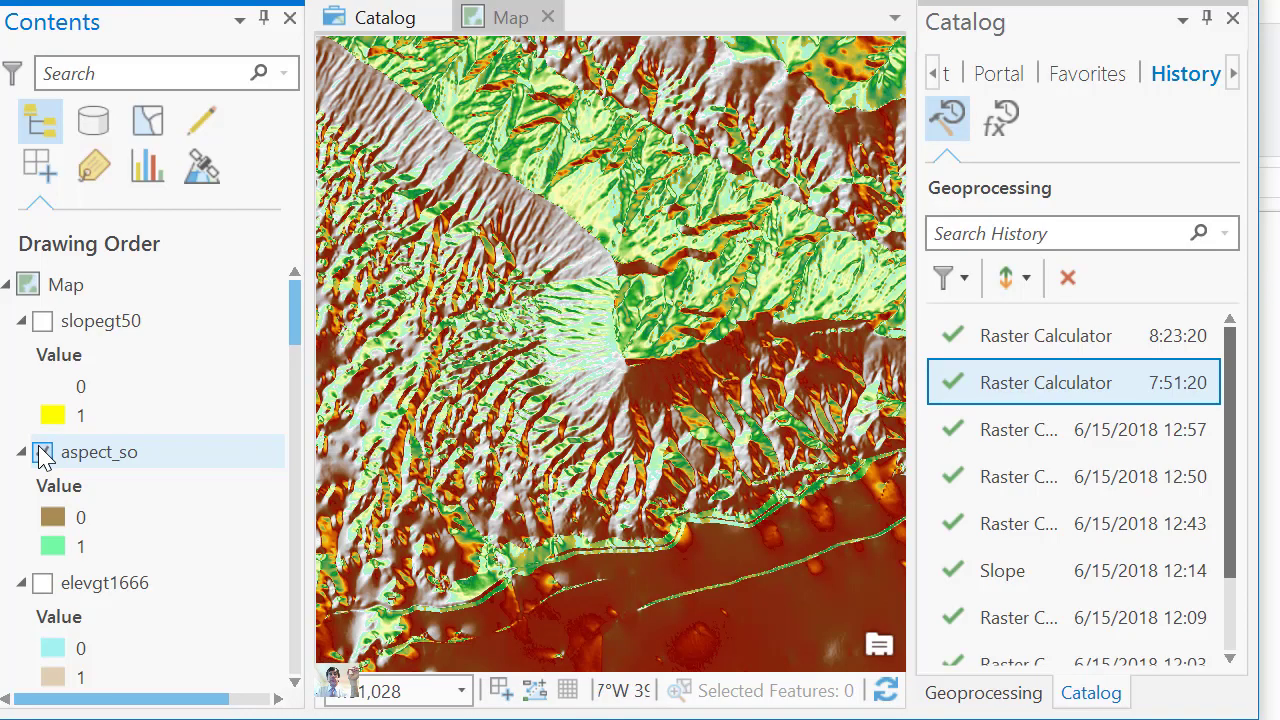
click(42, 453)
click(43, 454)
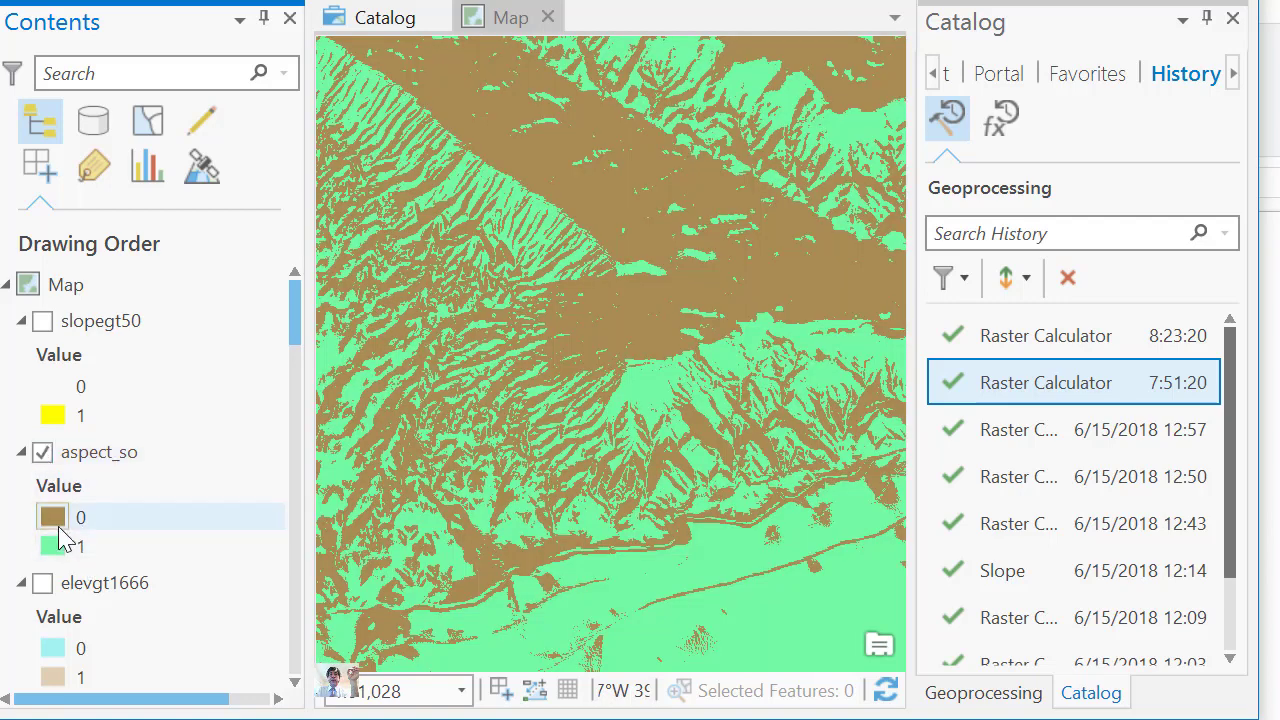
Set aspect_so's value 0 colour to No color, leaving only the green south-facing cells
click(60, 527)
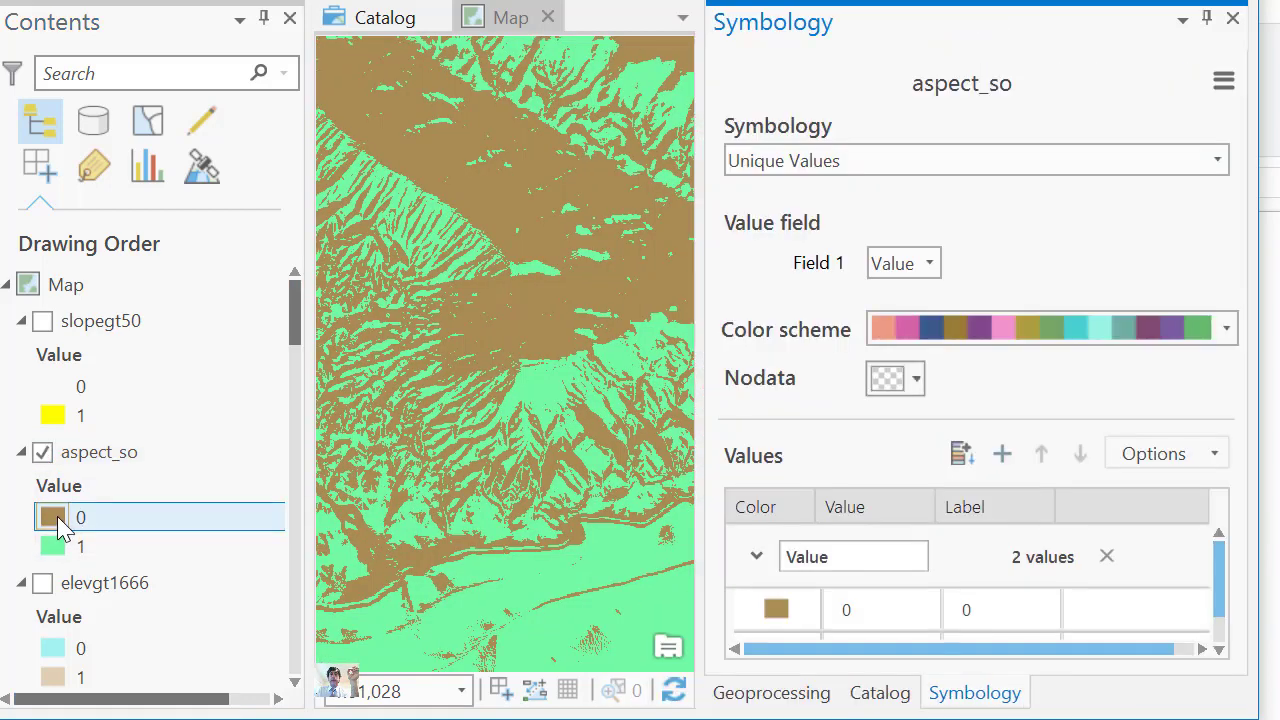
click(767, 606)
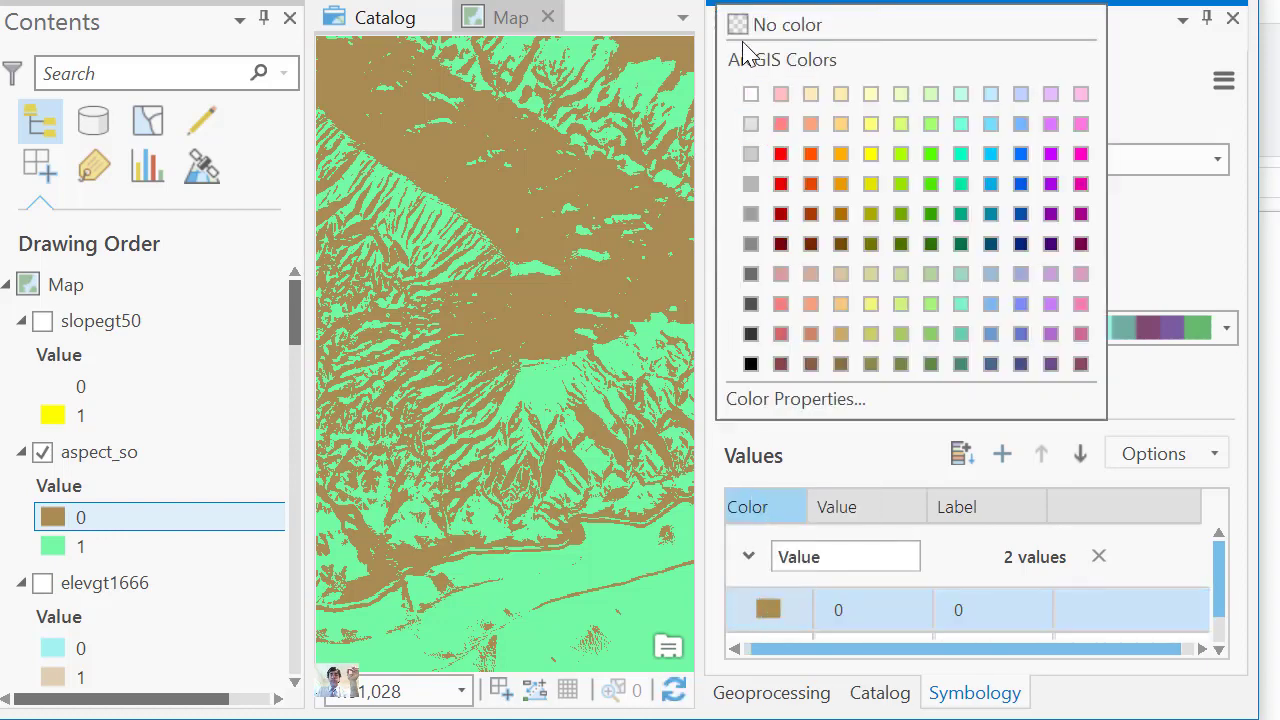
click(745, 28)
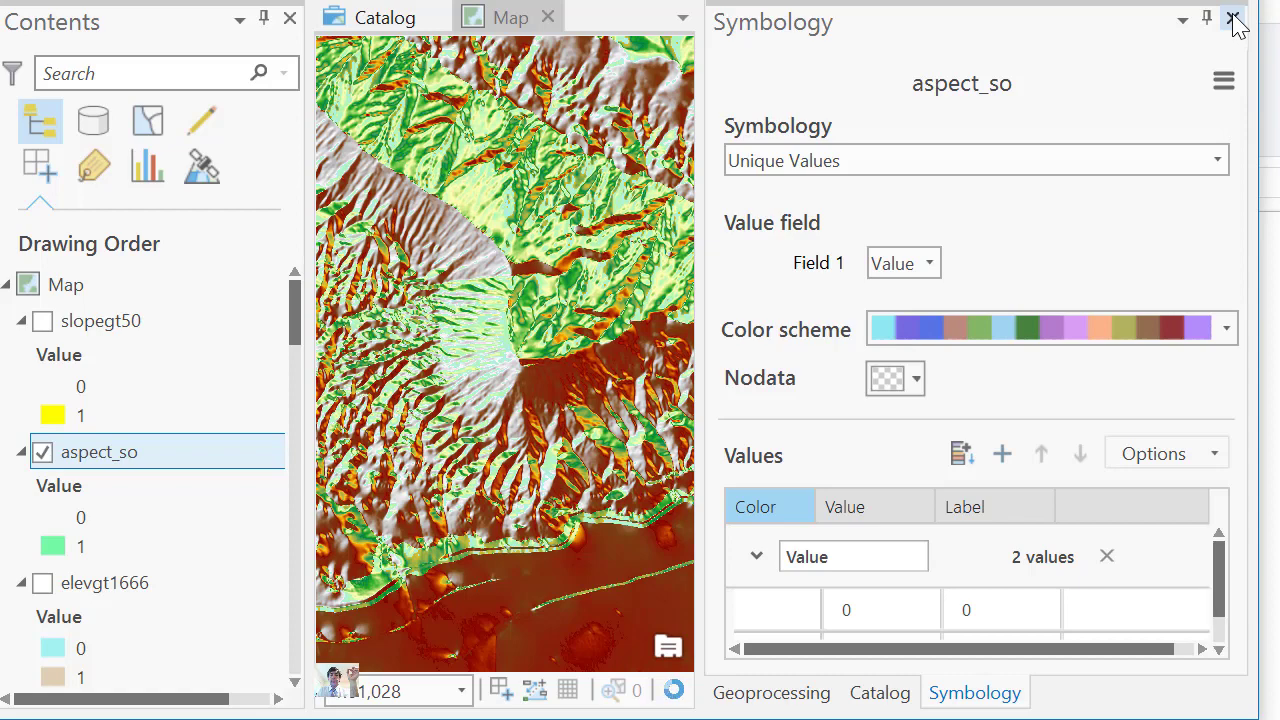
click(1233, 19)
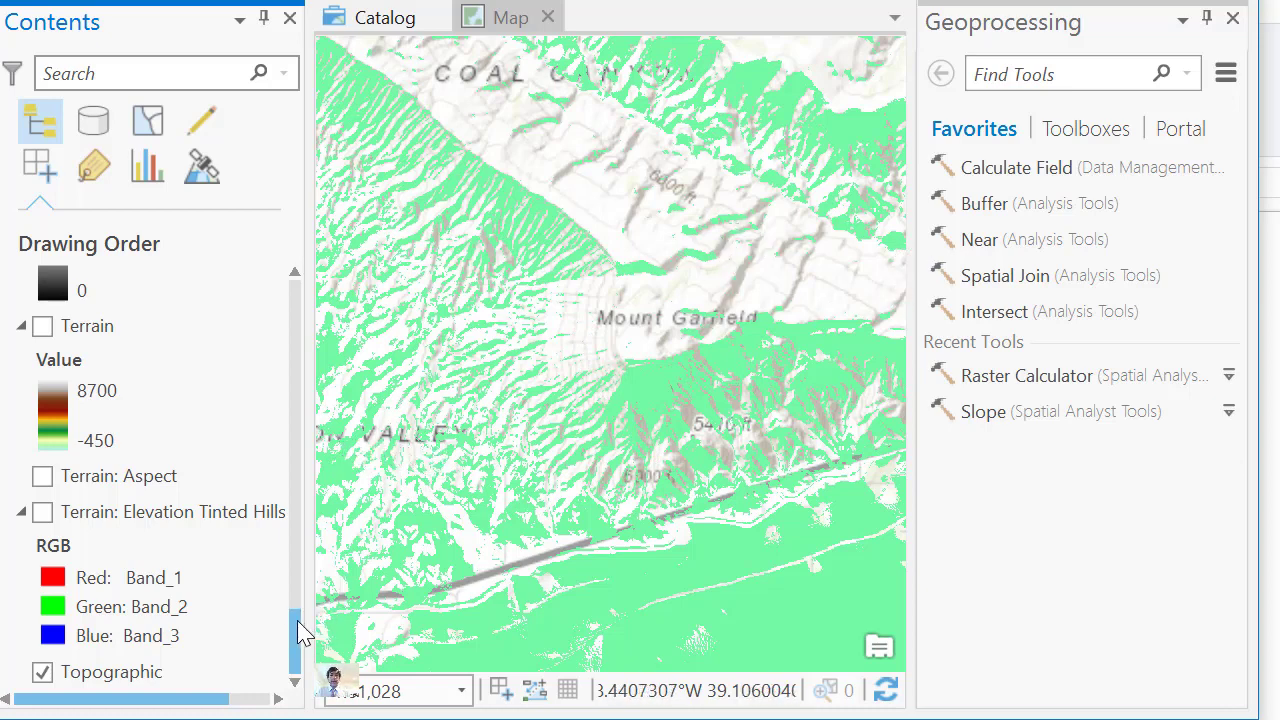
click(1232, 18)
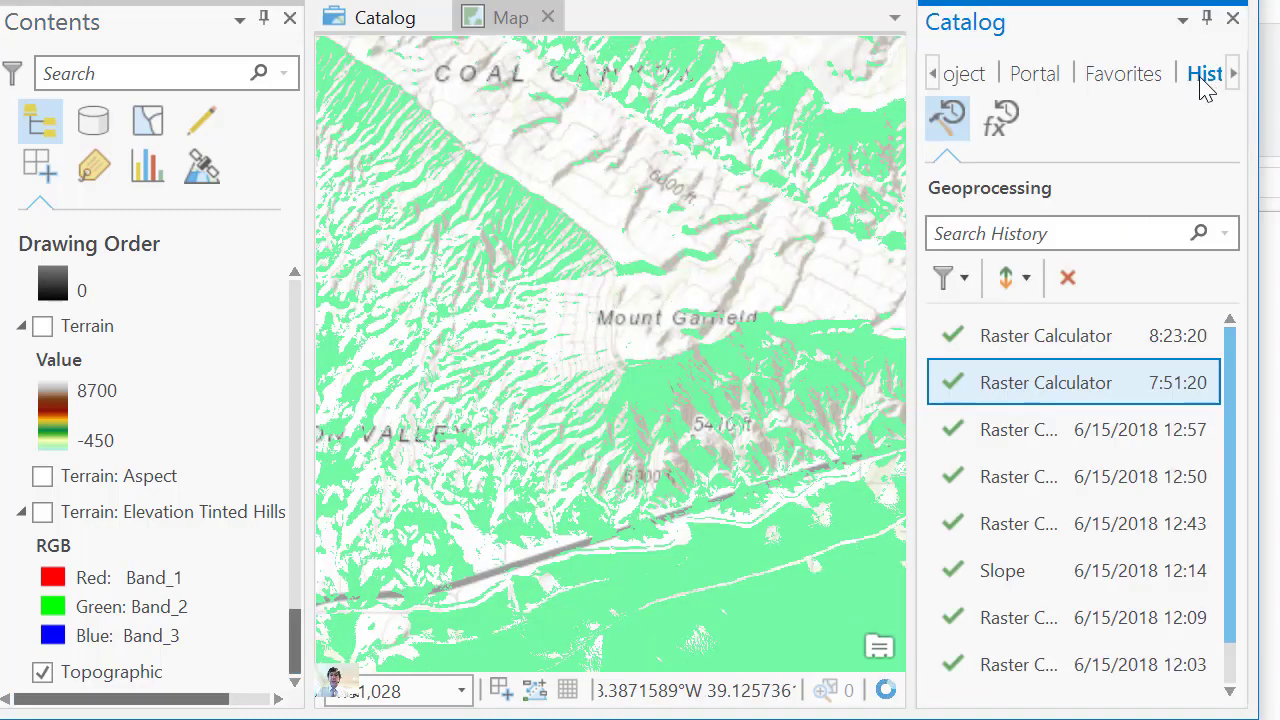
click(1018, 443)
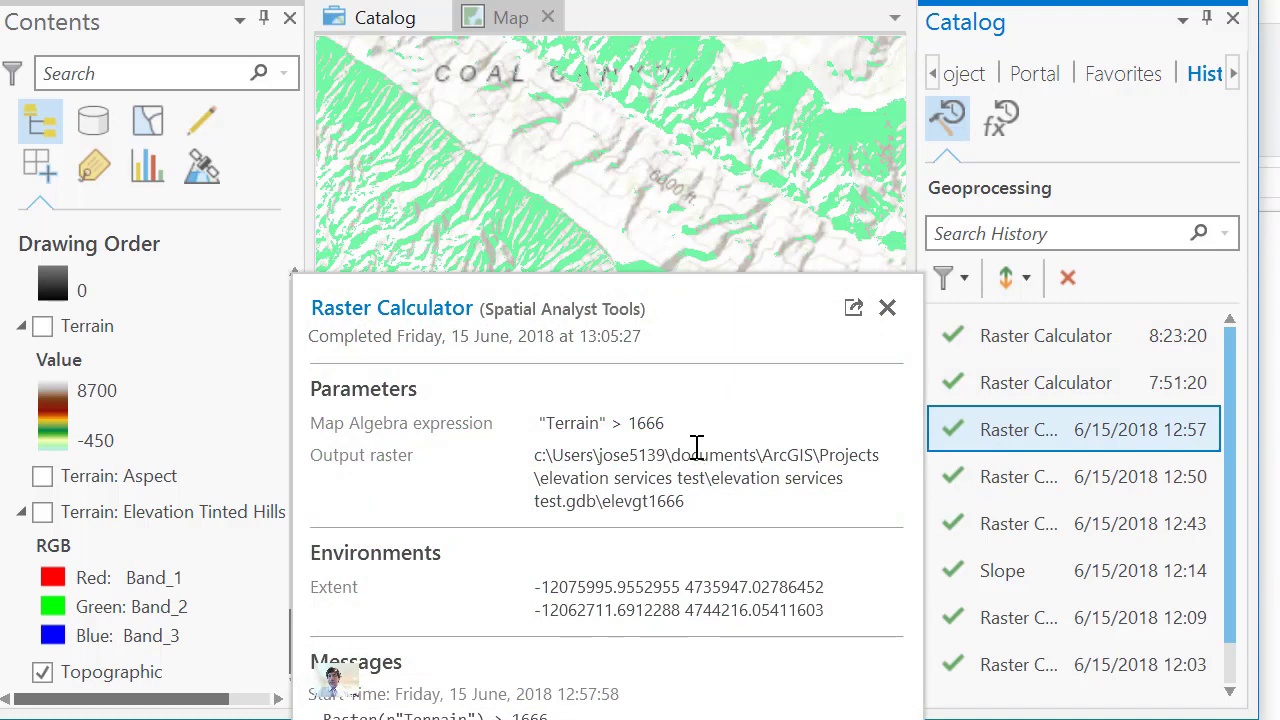
click(887, 308)
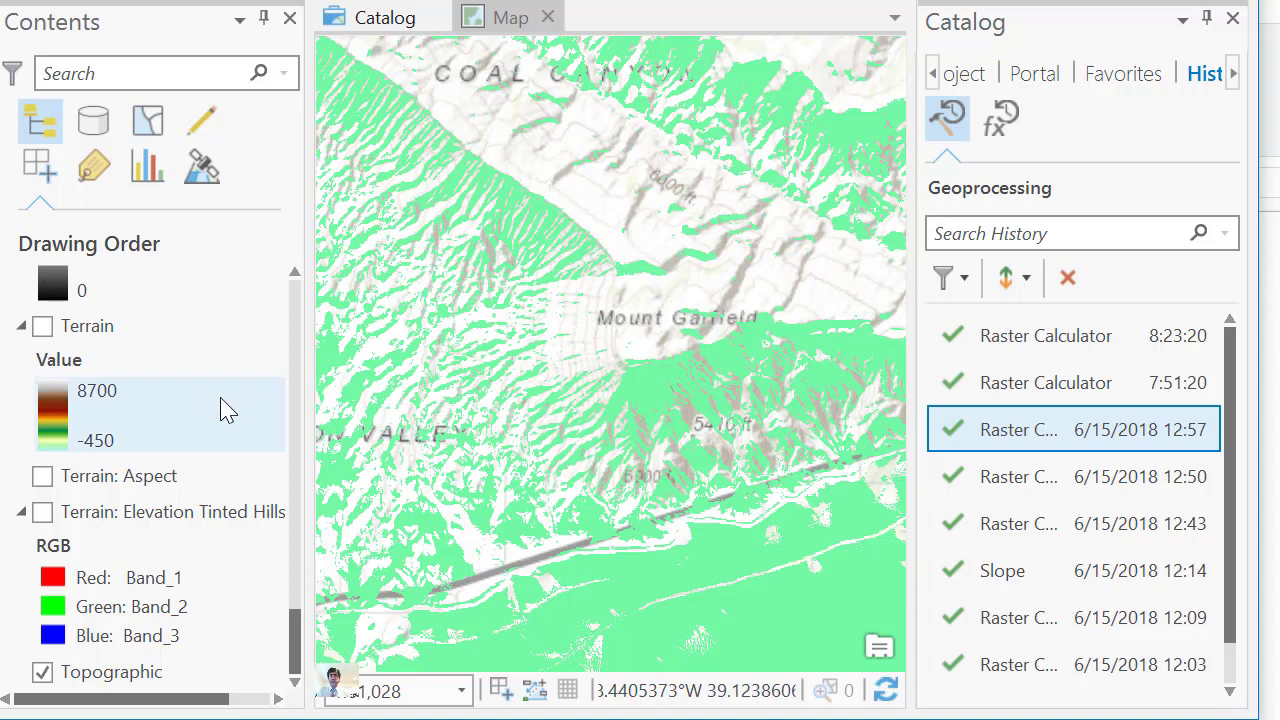
Turn on the Terrain layer and toggle elevgt1666 against it, ending with elevgt1666 hidden
click(42, 326)
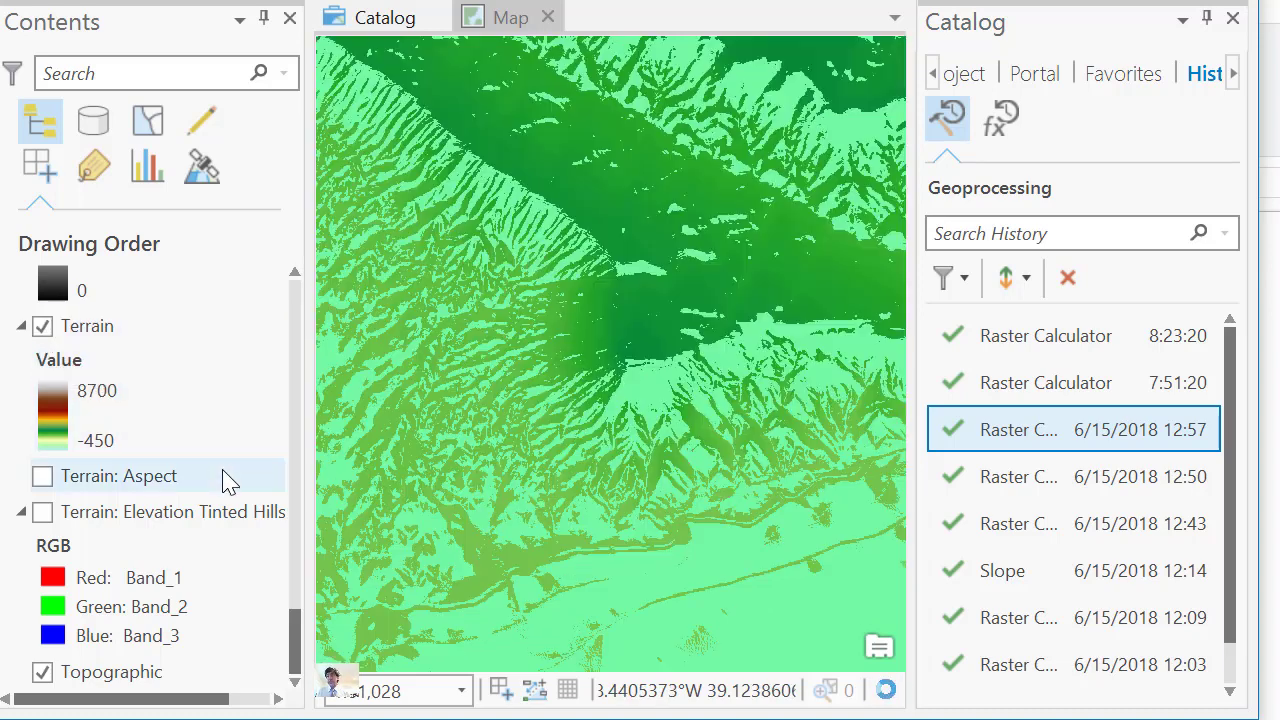
scroll(60, 420, up, 5)
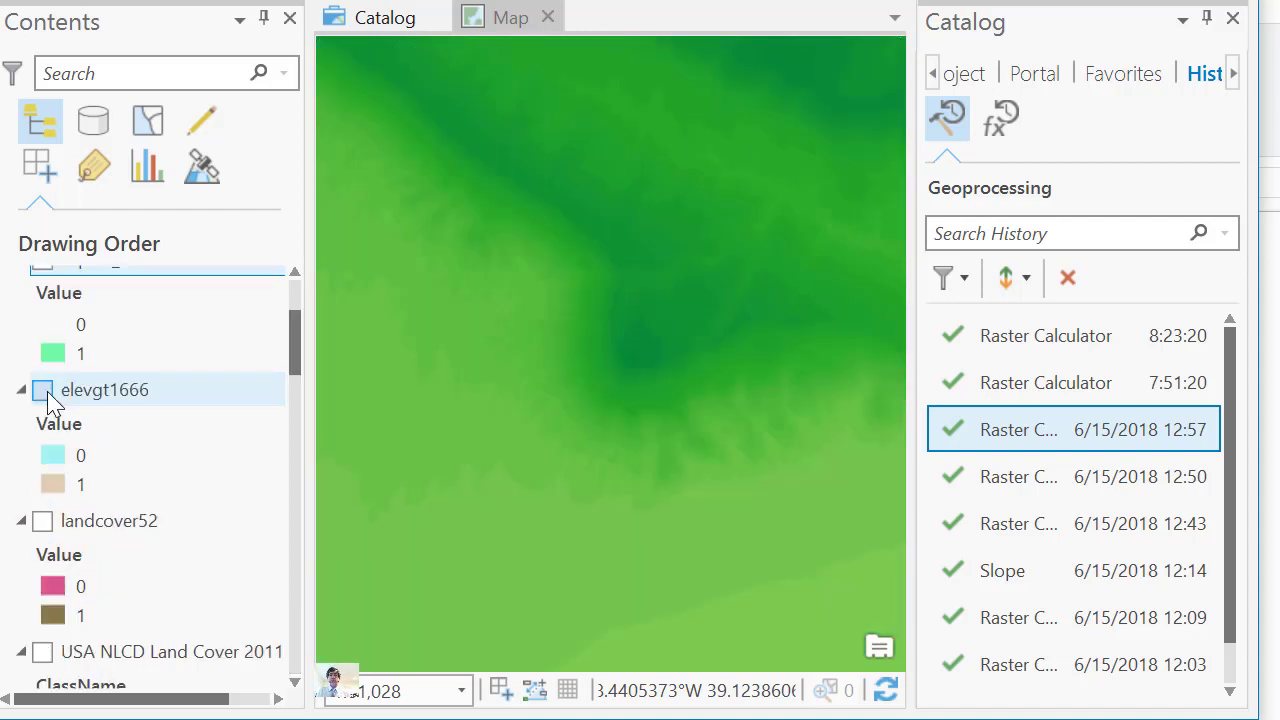
click(46, 394)
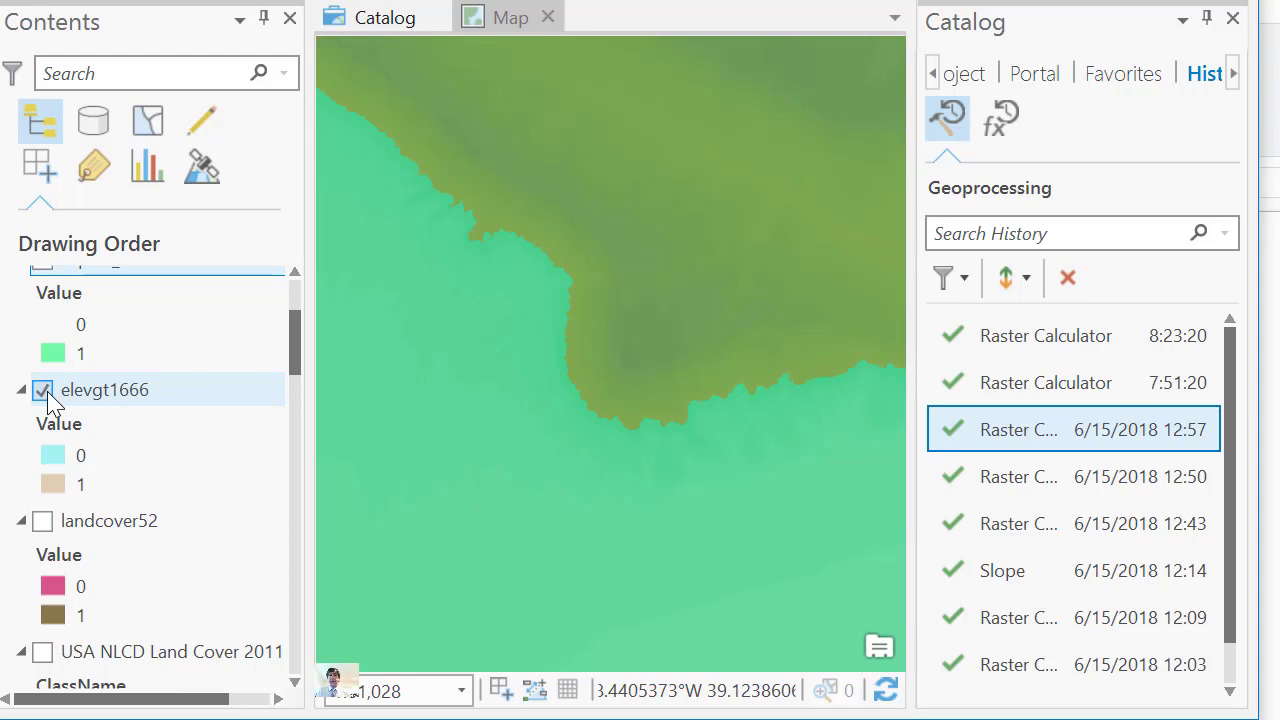
click(43, 391)
click(43, 391)
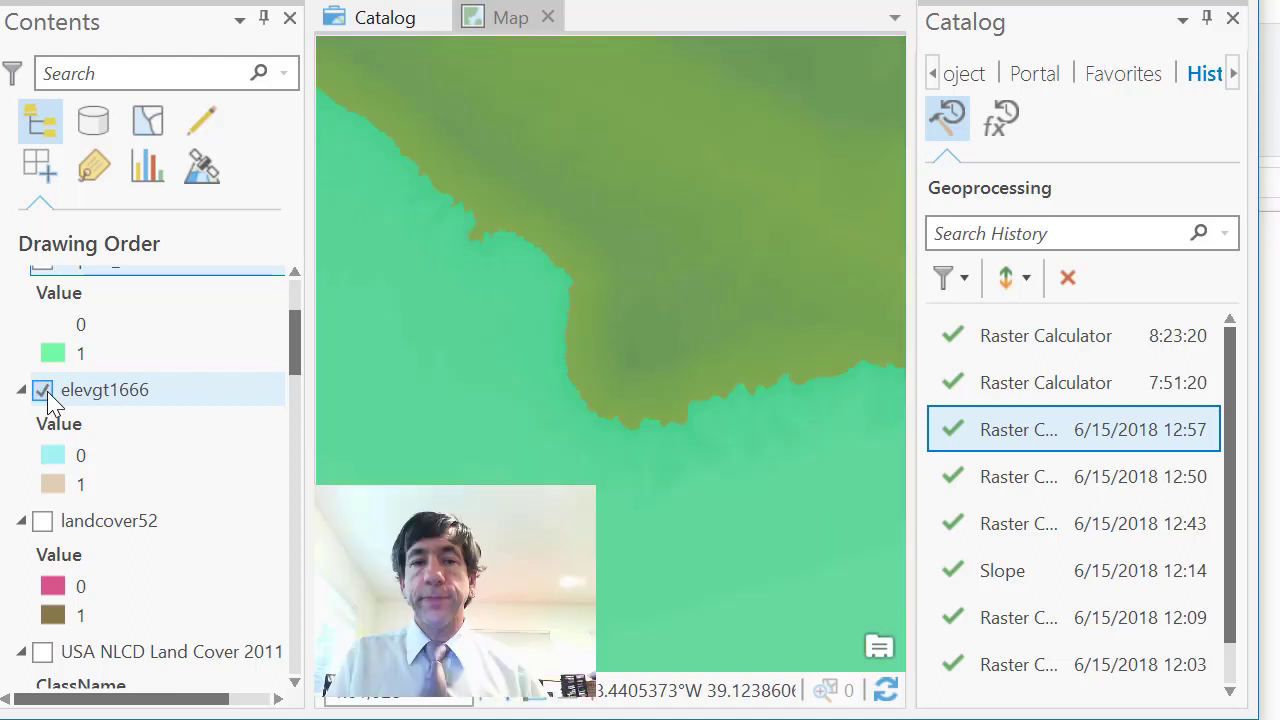
click(43, 391)
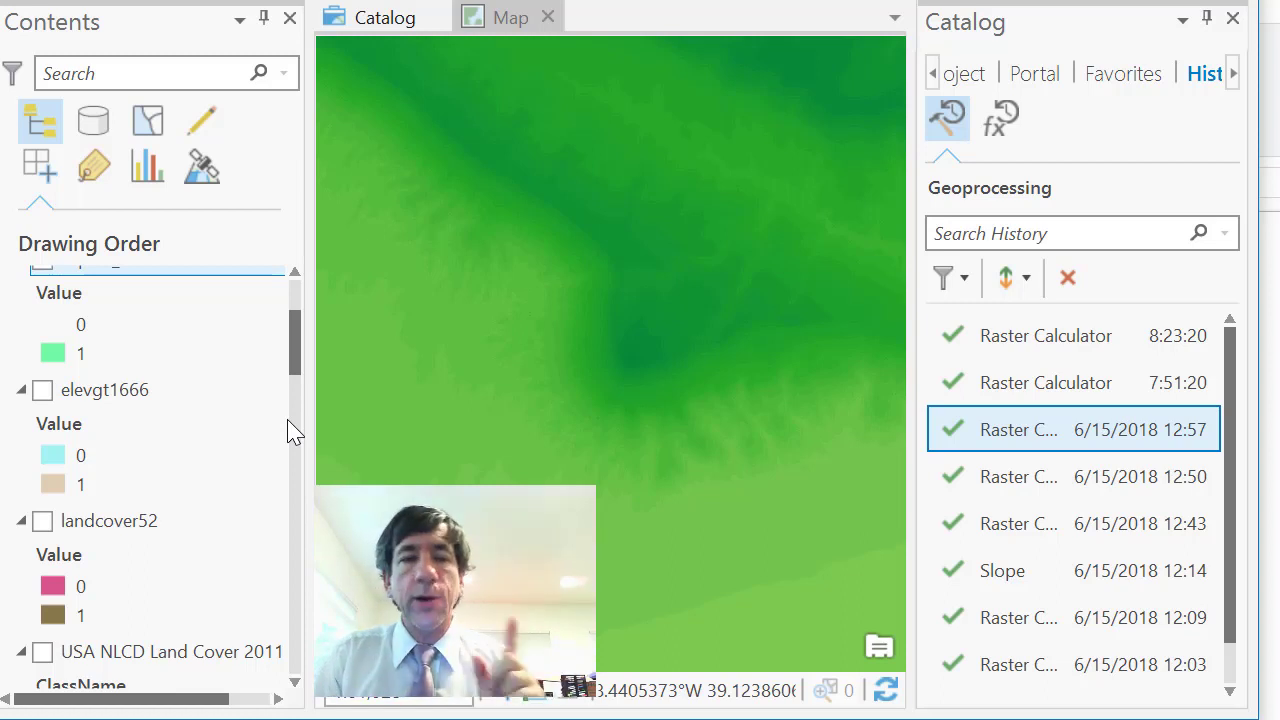
Turn on the USA NLCD Land Cover 2011 layer
drag(297, 375, 290, 405)
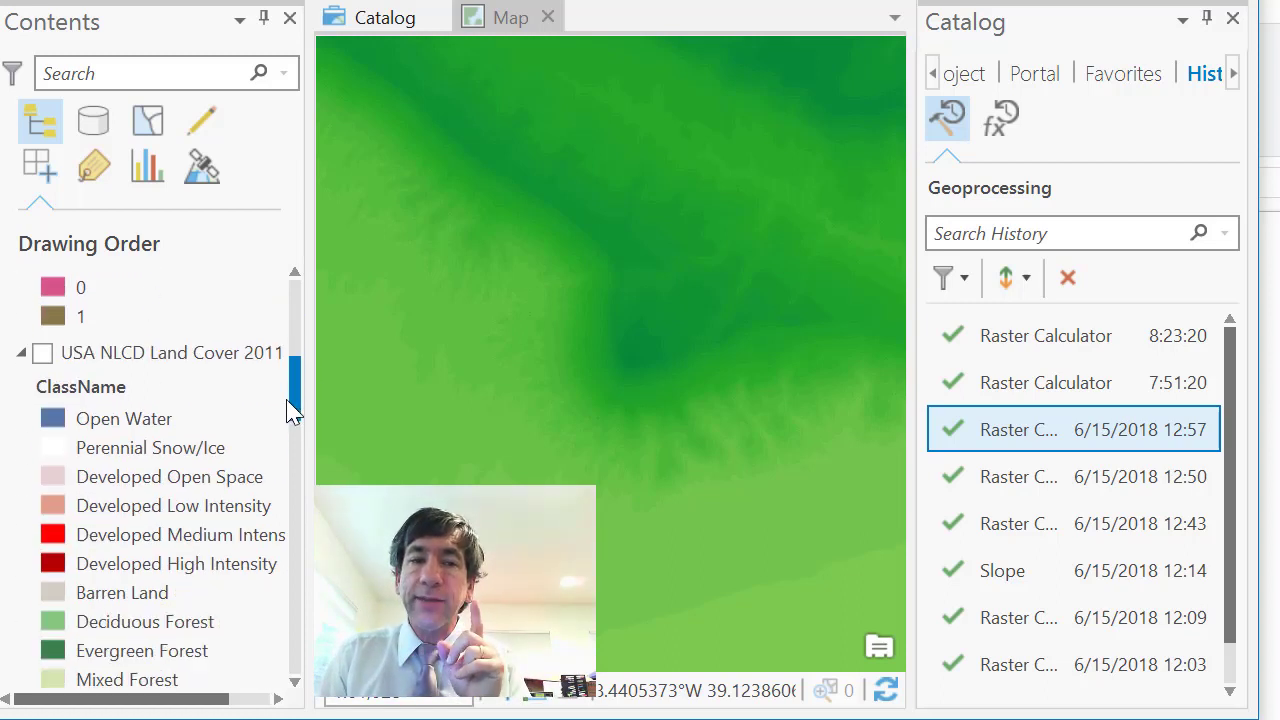
click(43, 358)
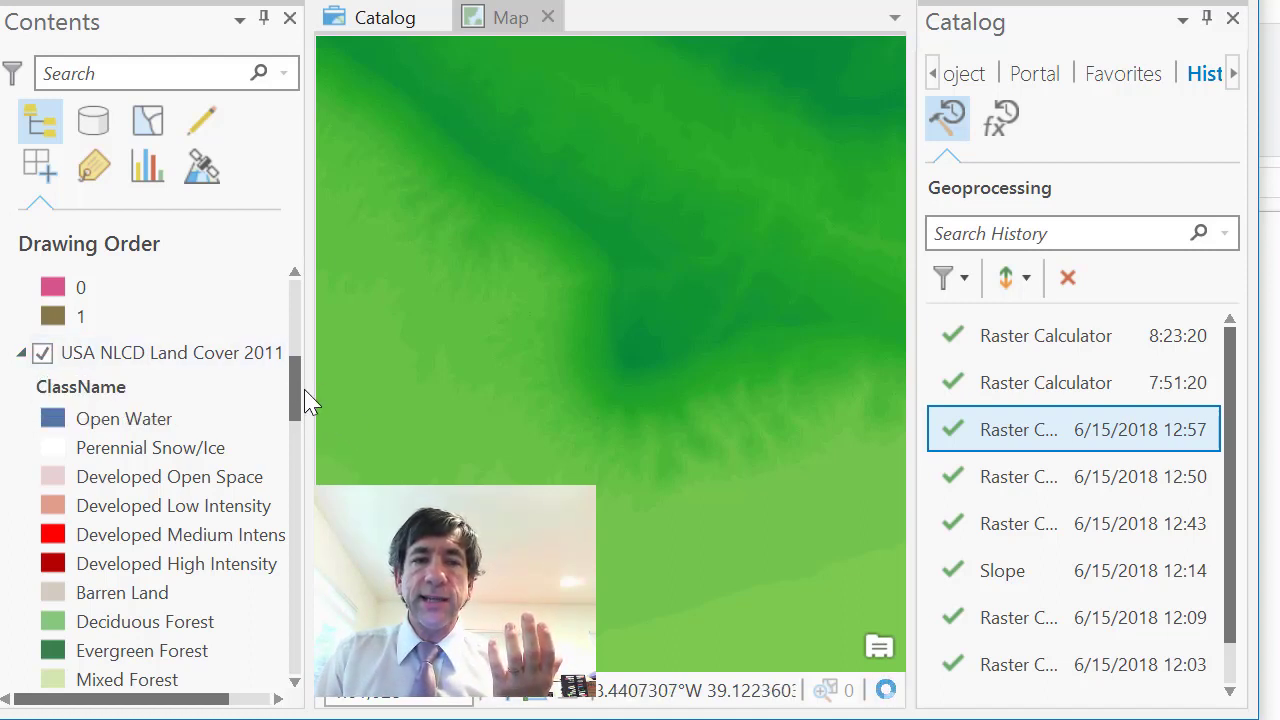
drag(303, 400, 300, 320)
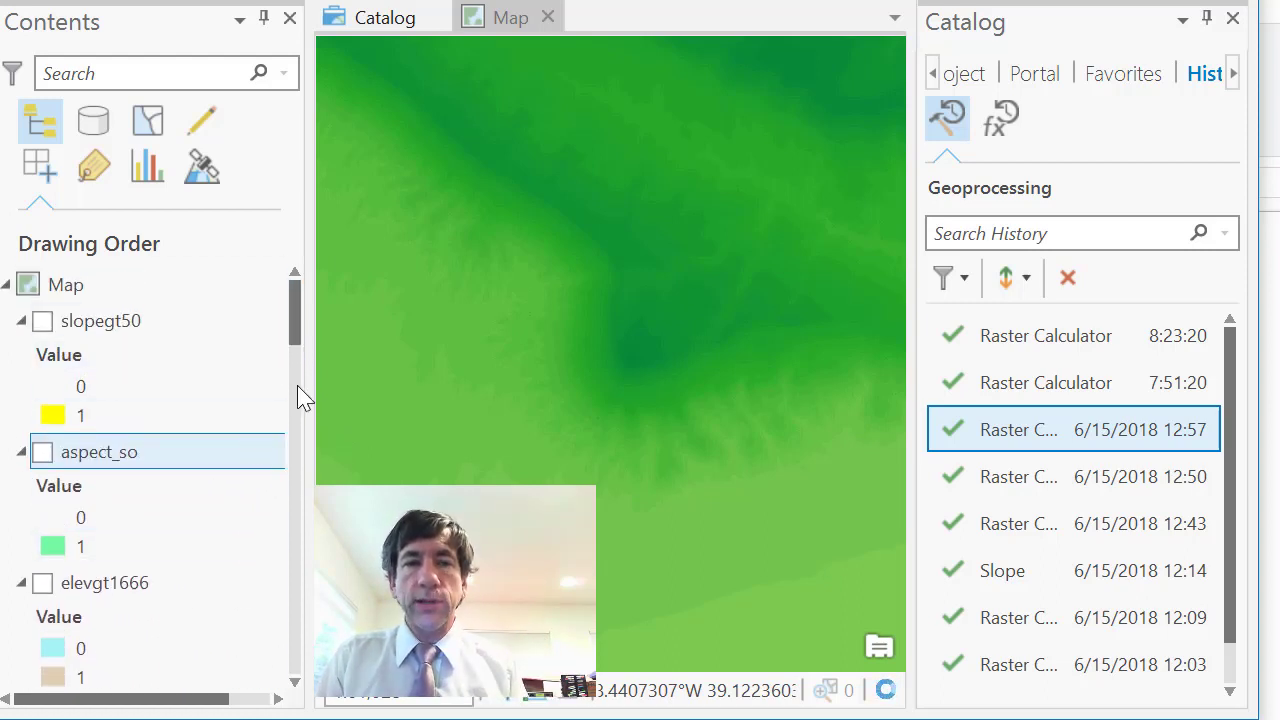
drag(297, 337, 300, 400)
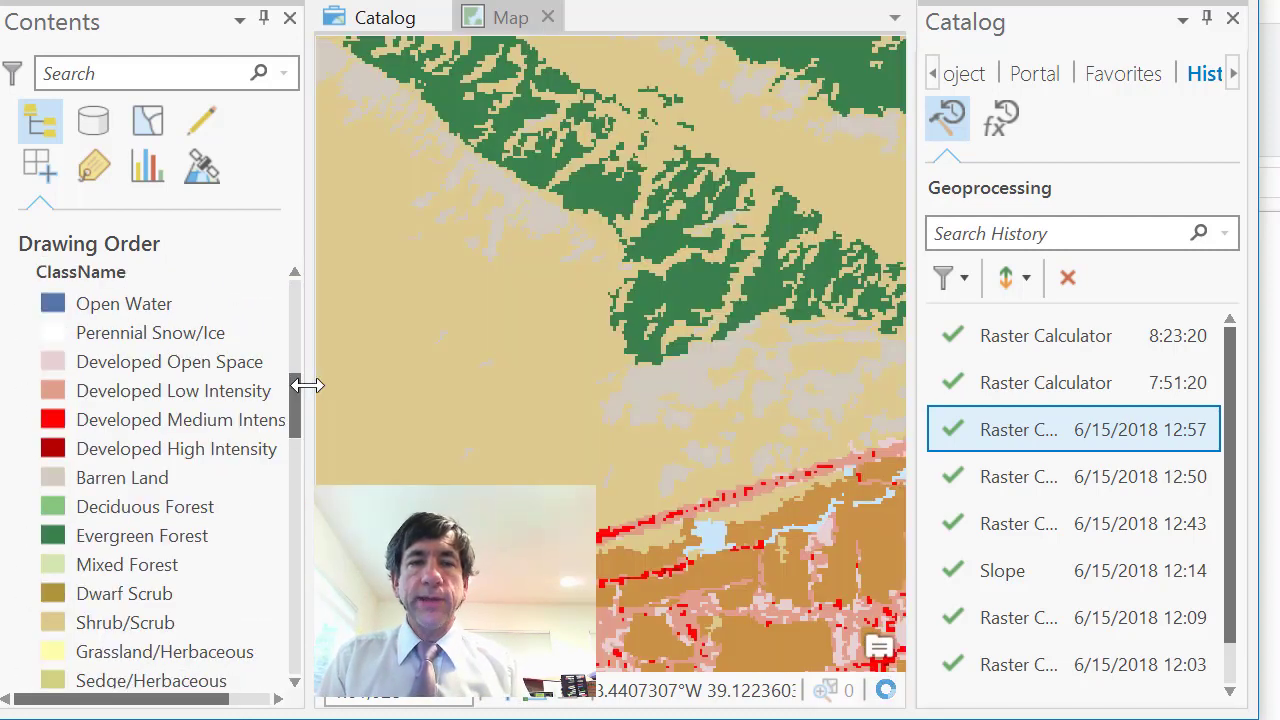
Identify map pixels as Shrub/Scrub (52) and Evergreen Forest (42), then close the pop-up
click(523, 366)
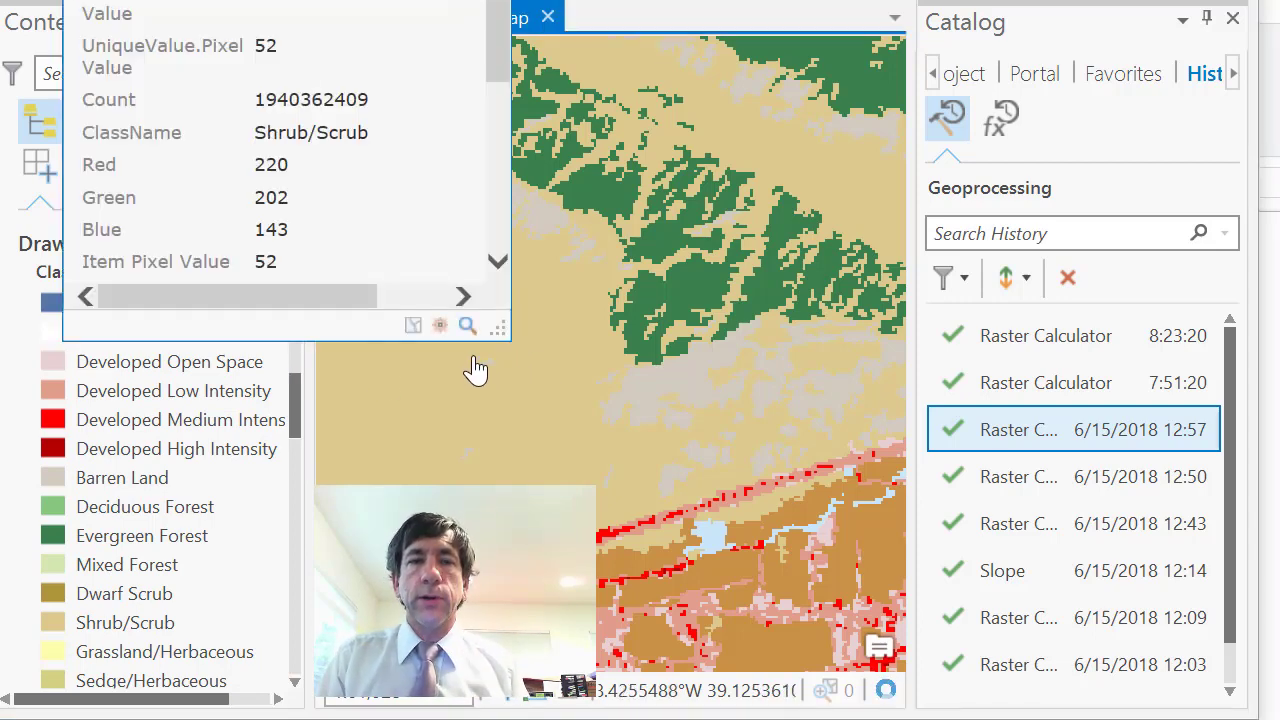
click(441, 326)
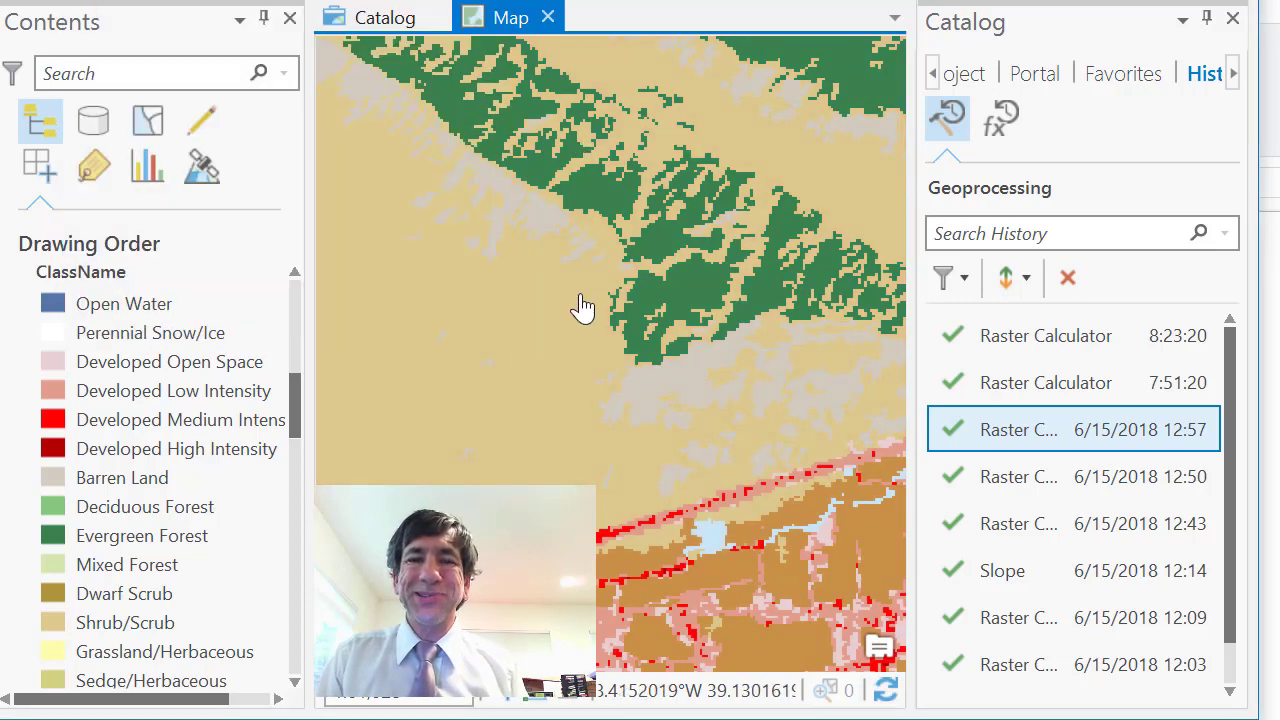
click(680, 300)
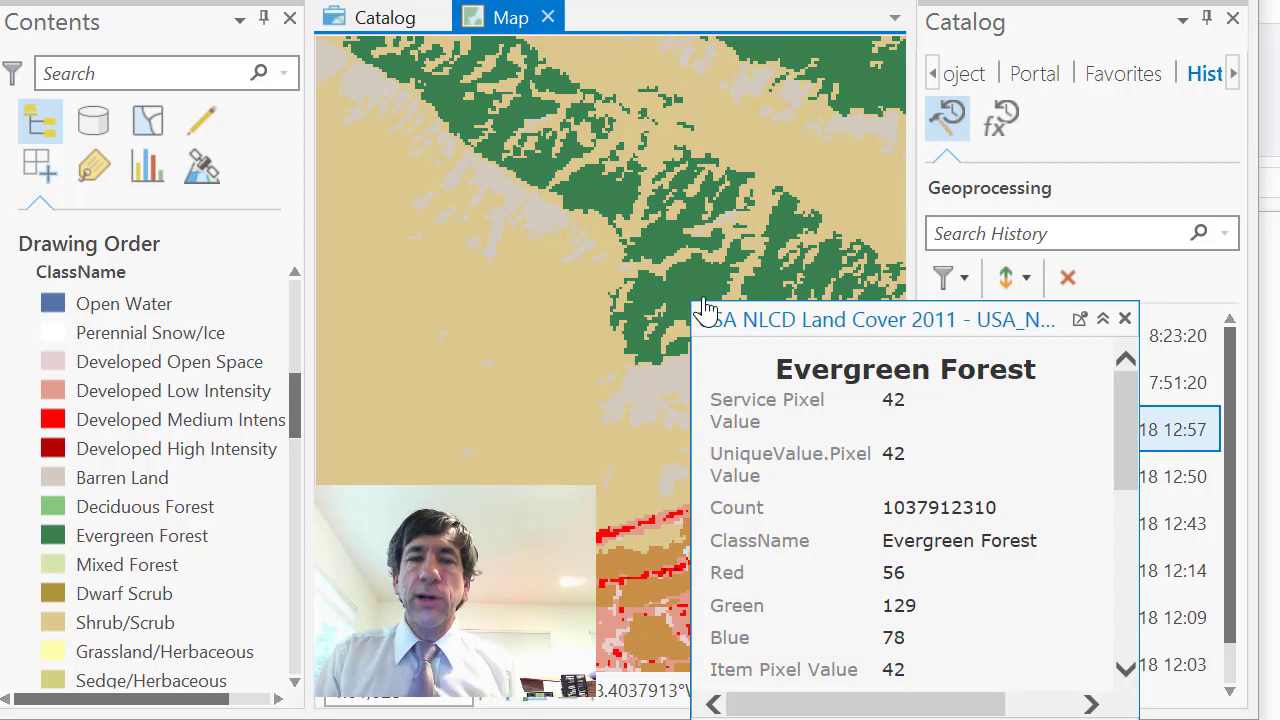
click(1125, 320)
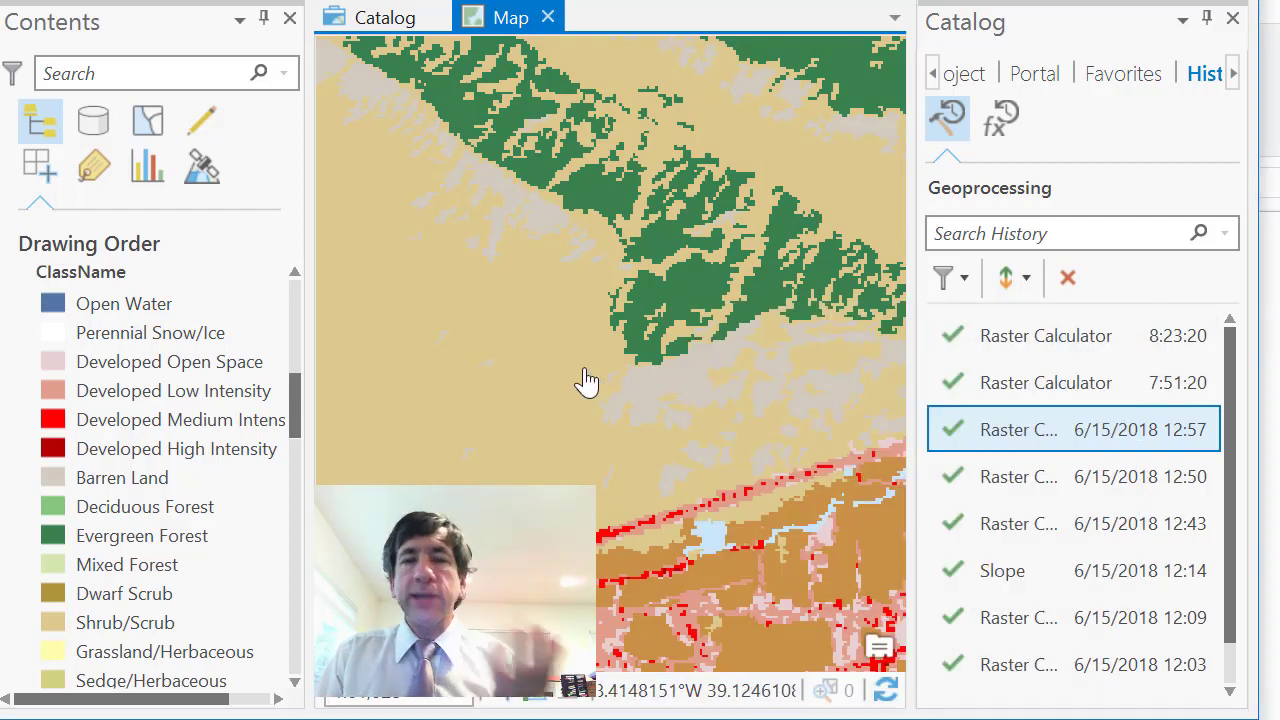
Turn on and select the landcover52 layer to show its shrub/scrub value-1 cells
scroll(298, 340, up, 5)
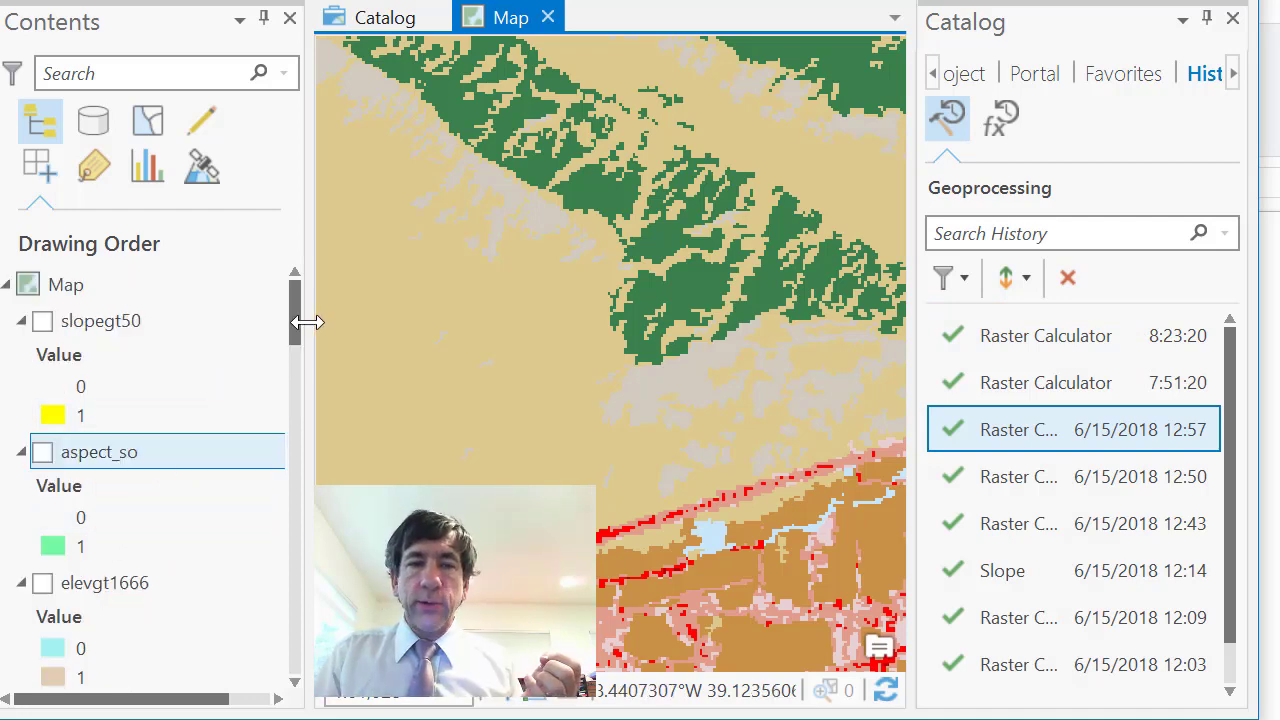
scroll(298, 345, down, 5)
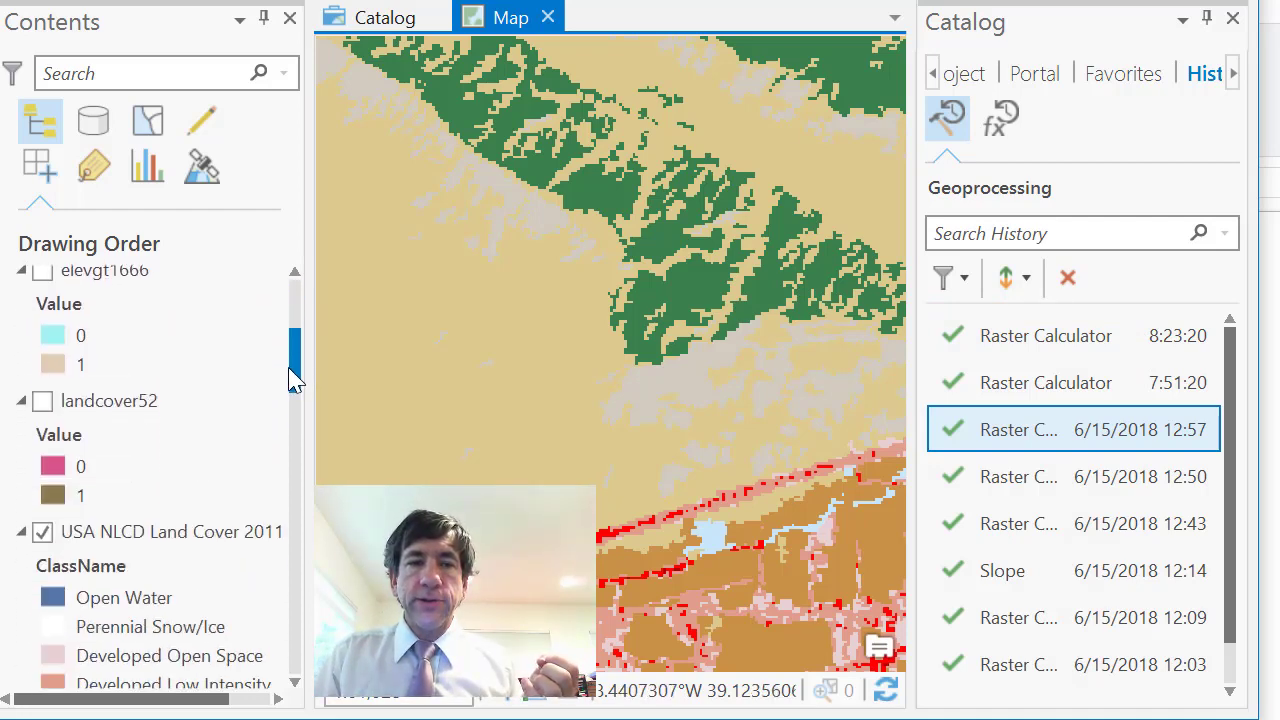
click(40, 404)
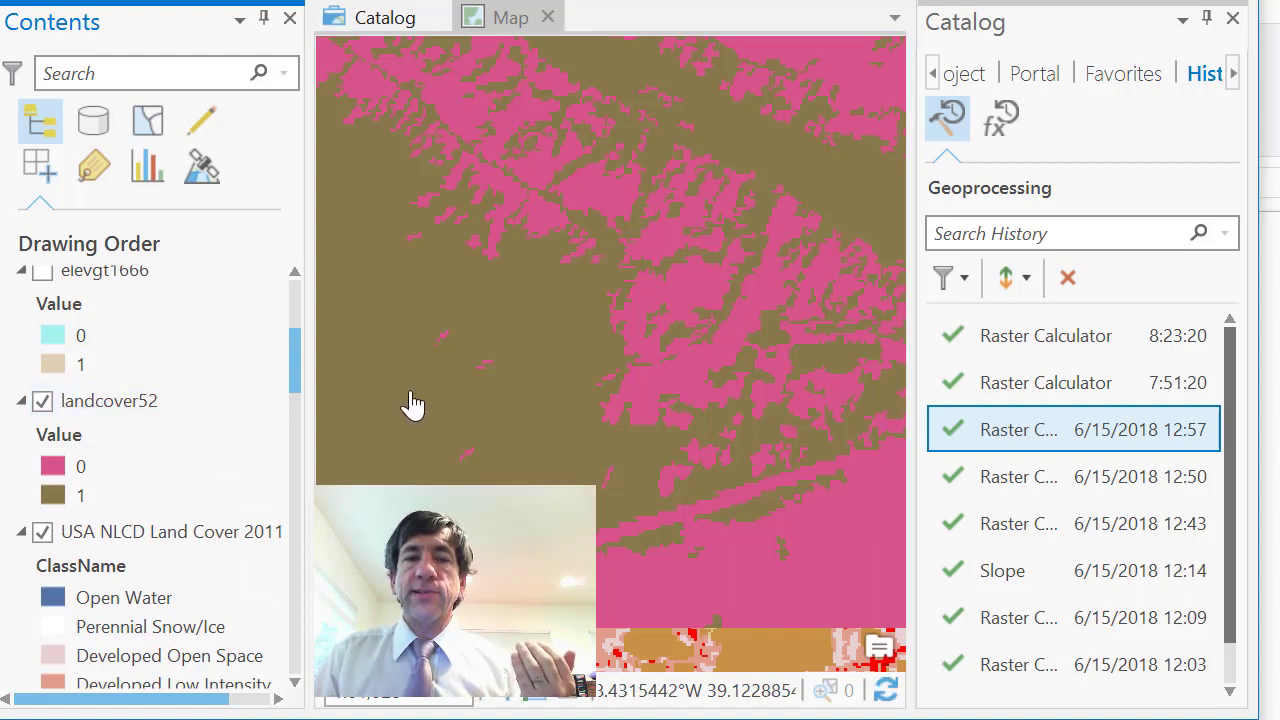
mouse_move(266, 480)
scroll(266, 480, up, 1)
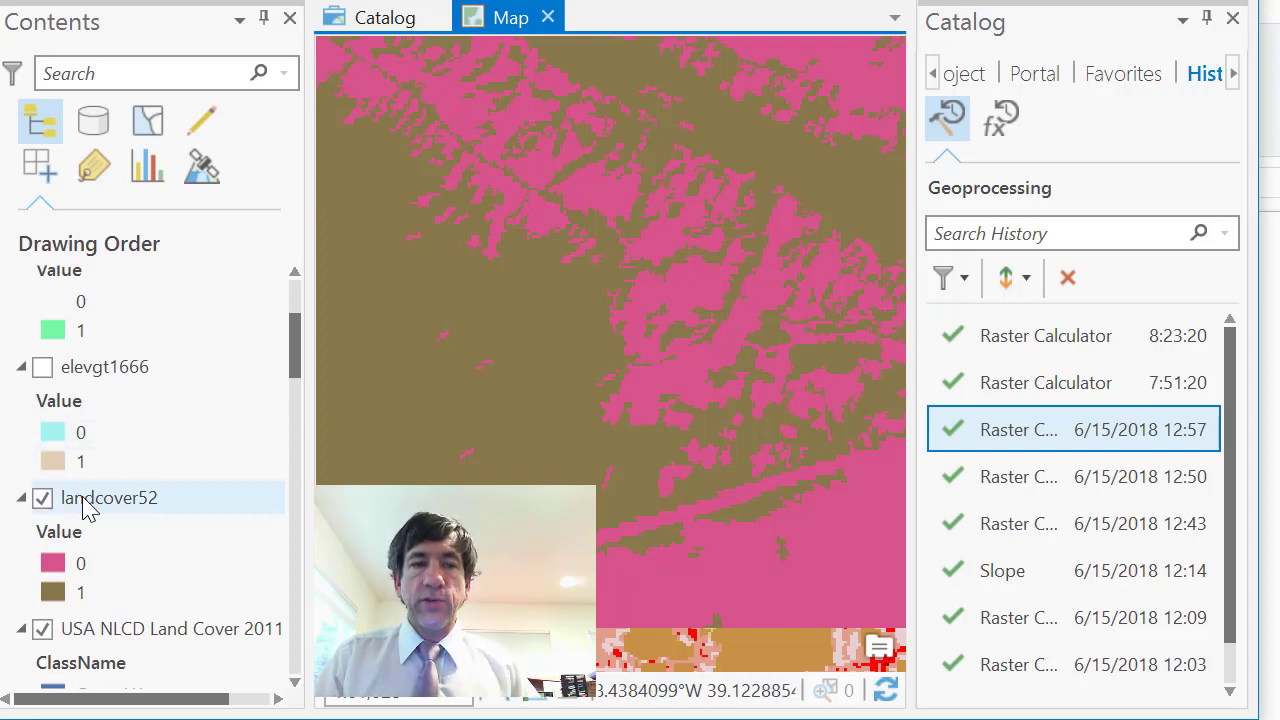
click(86, 506)
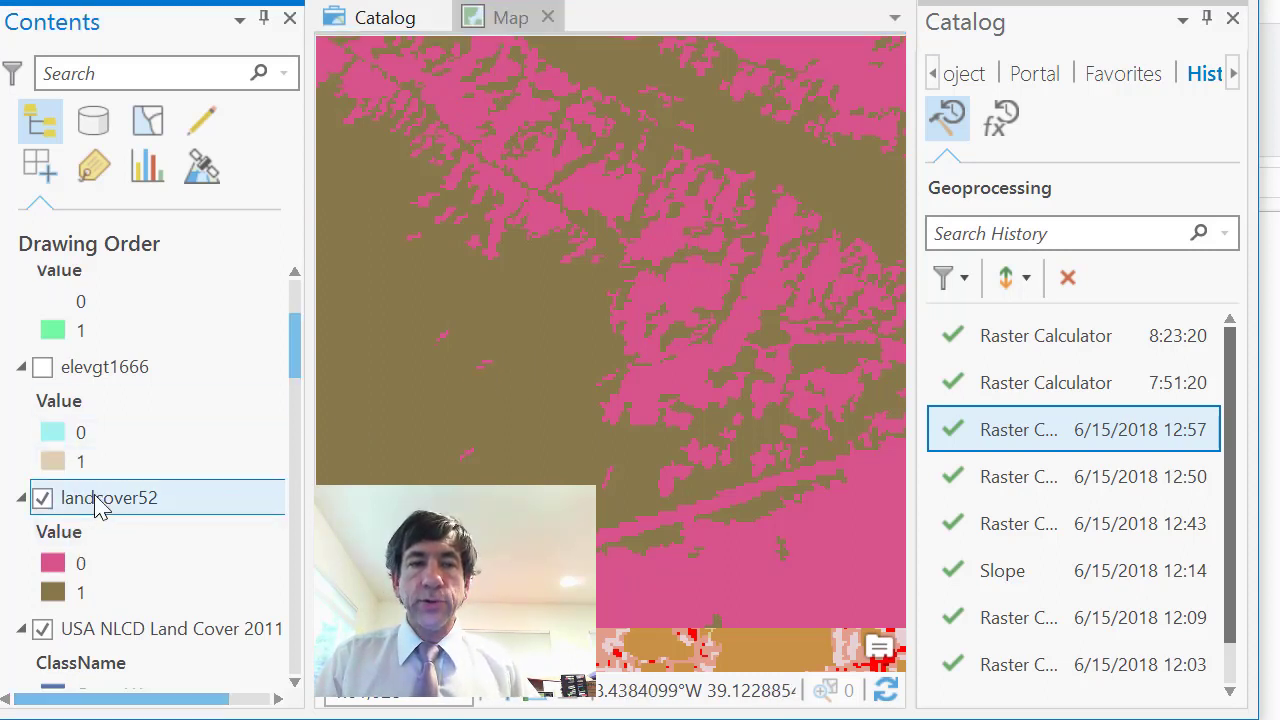
right_click(100, 508)
key(Escape)
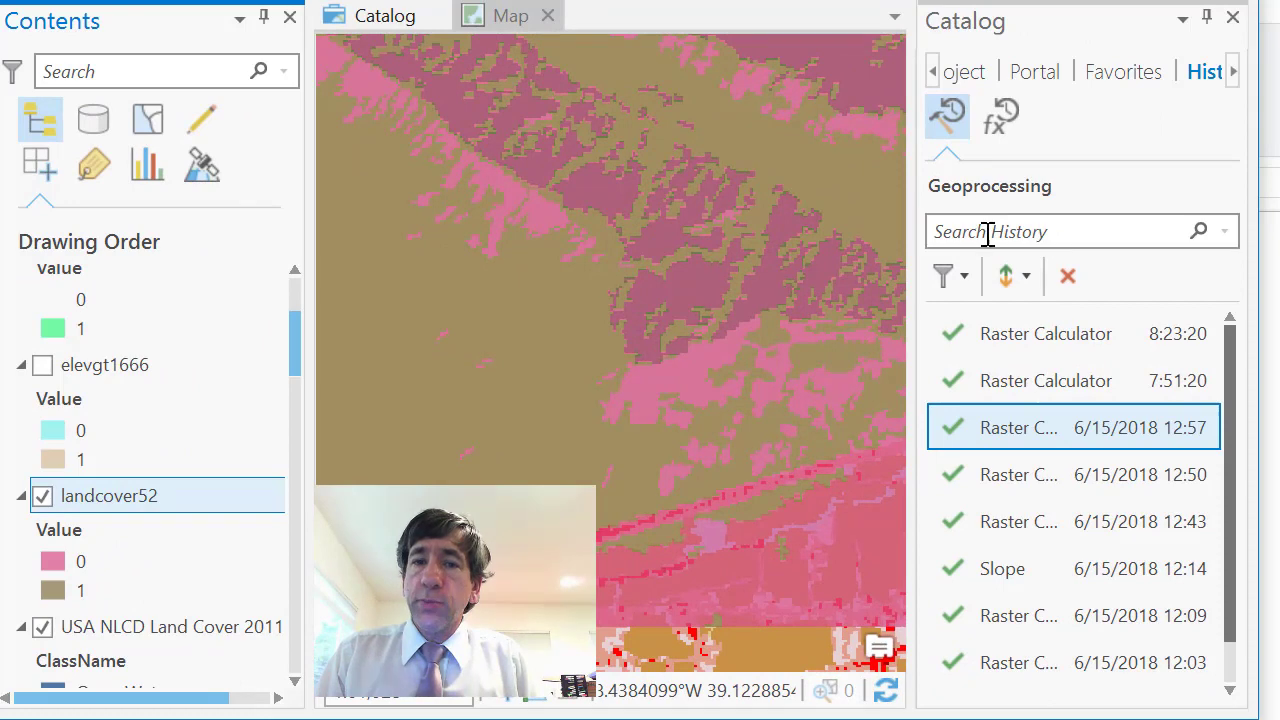
Close the Catalog and set Raster Calculator's Extent environment to Current Display Extent
click(963, 72)
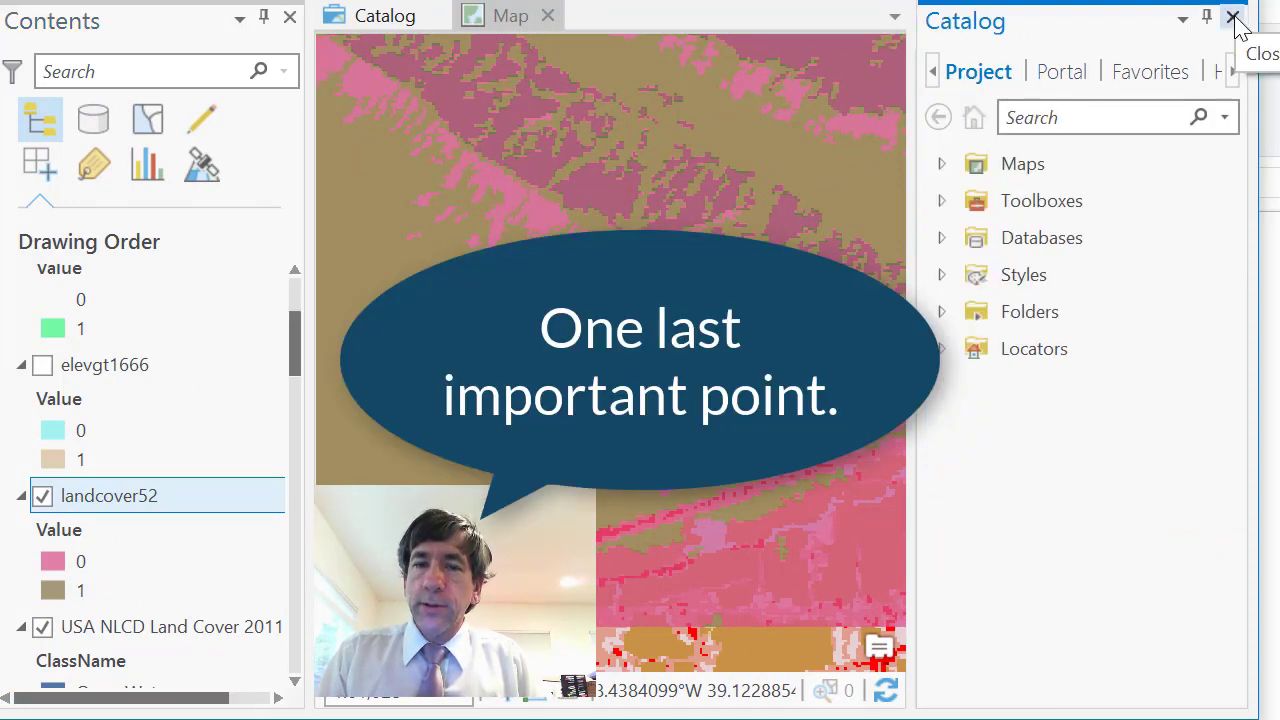
click(1233, 17)
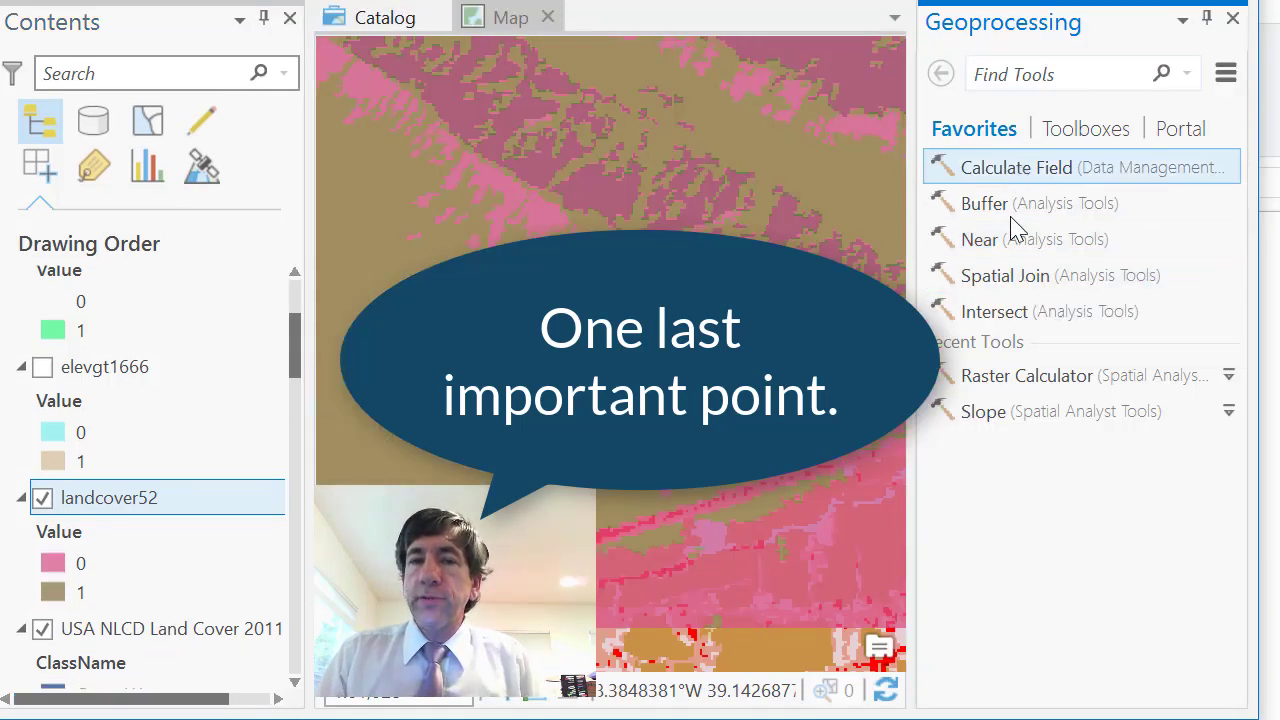
click(1031, 378)
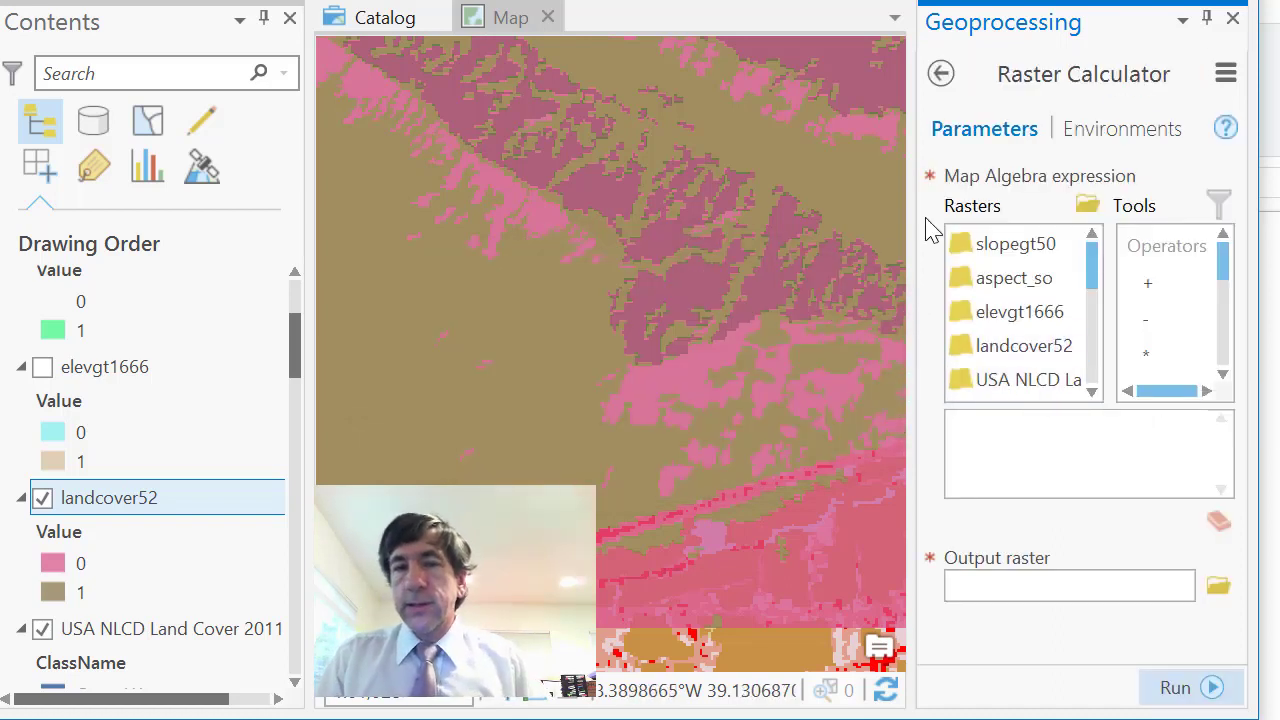
click(1124, 133)
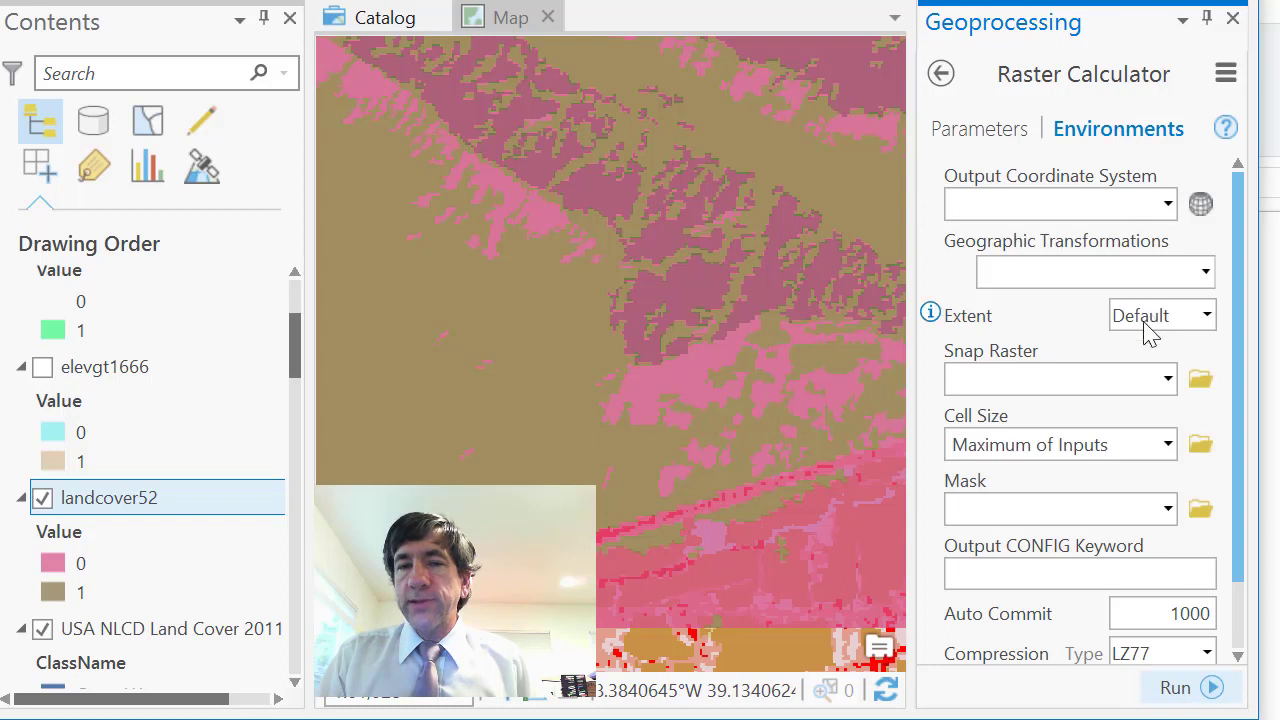
click(1205, 318)
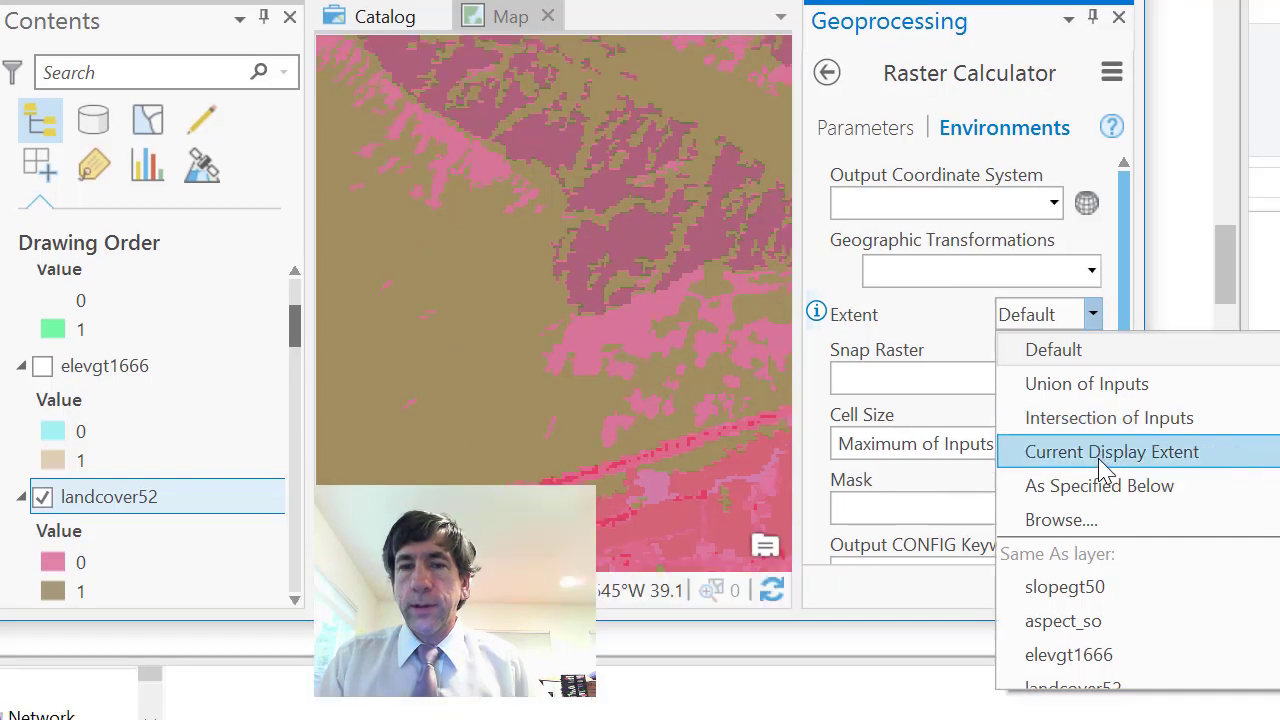
click(1172, 453)
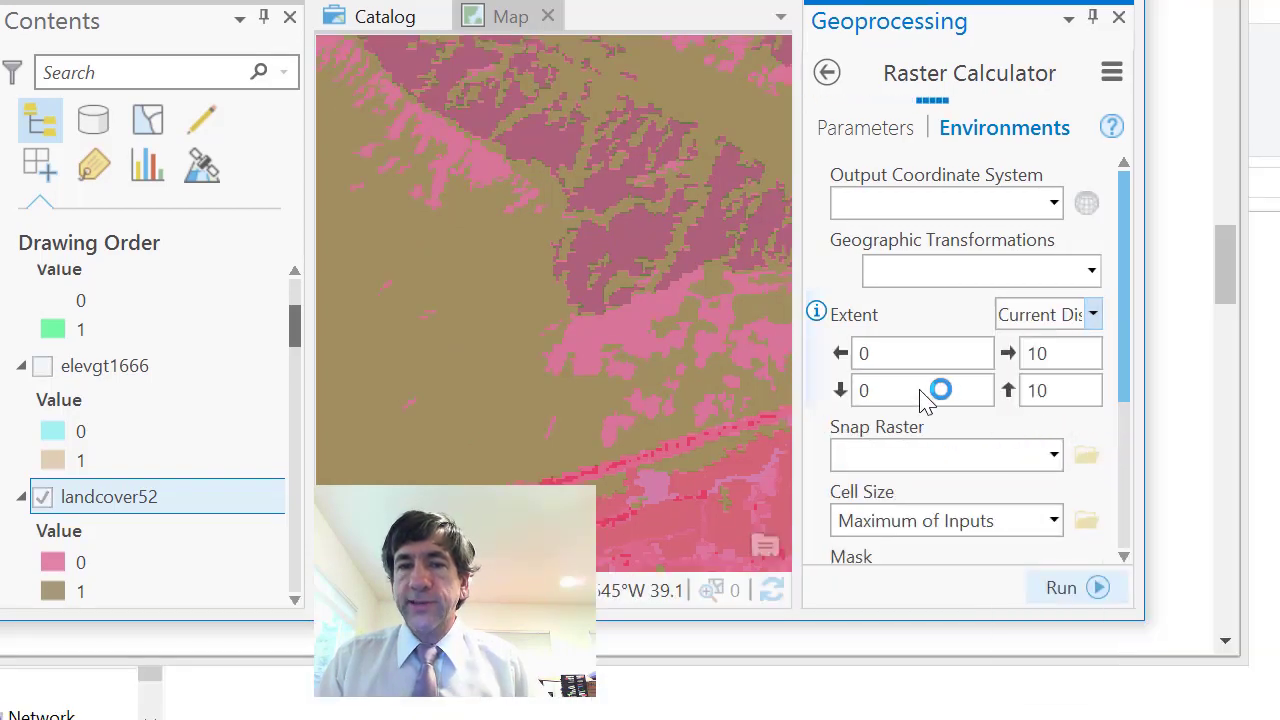